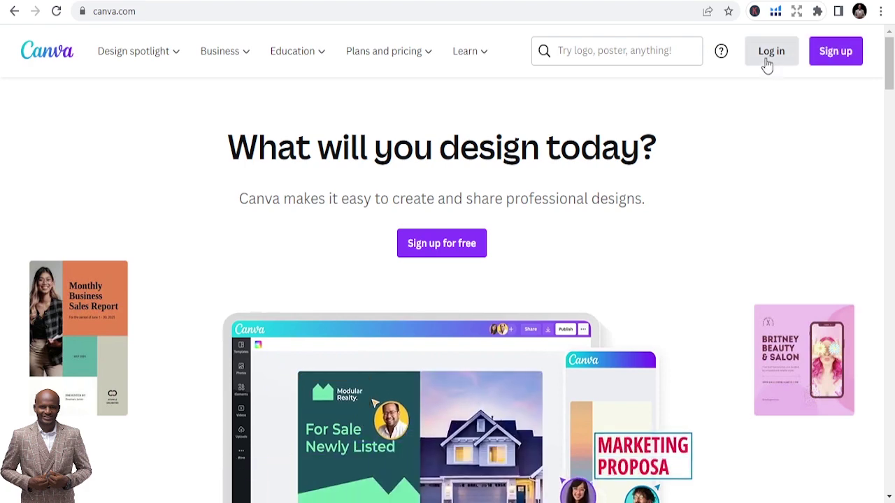
# - Log in to the Canva account with Facebook
pyautogui.click(769, 64)
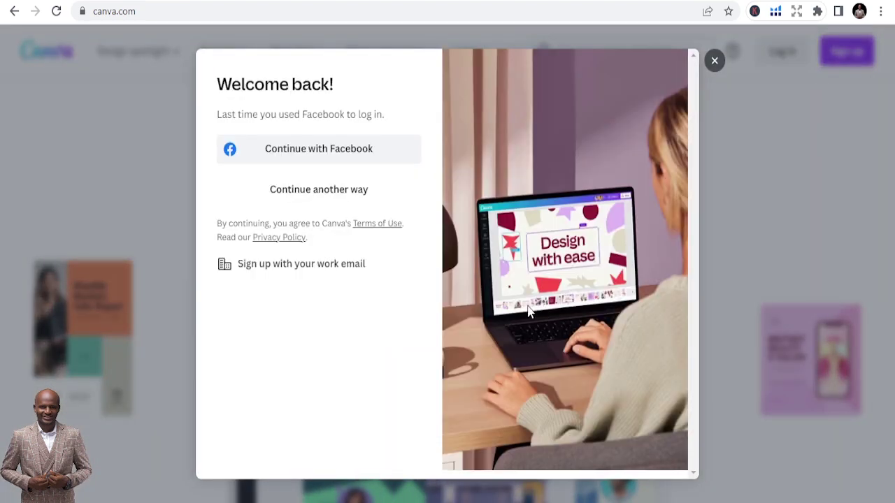
pyautogui.click(319, 153)
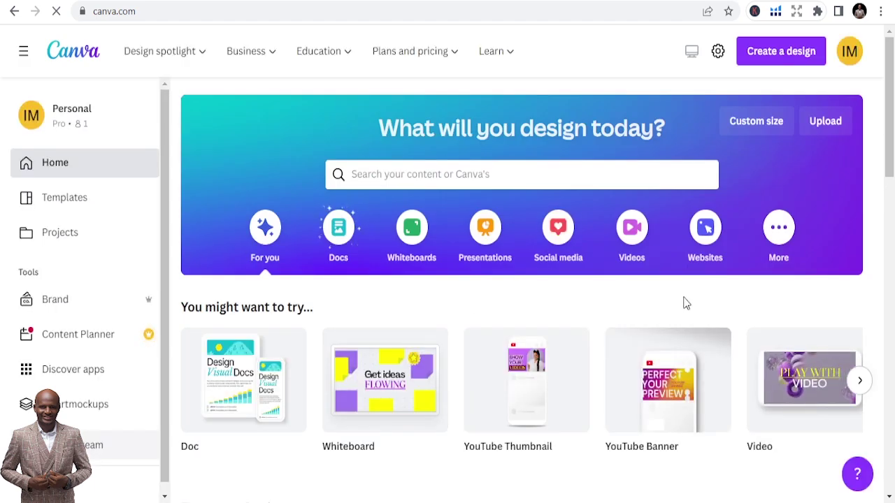
# - Look over the home page's suggested design types and the recent designs
pyautogui.scroll(-1, 497, 340)
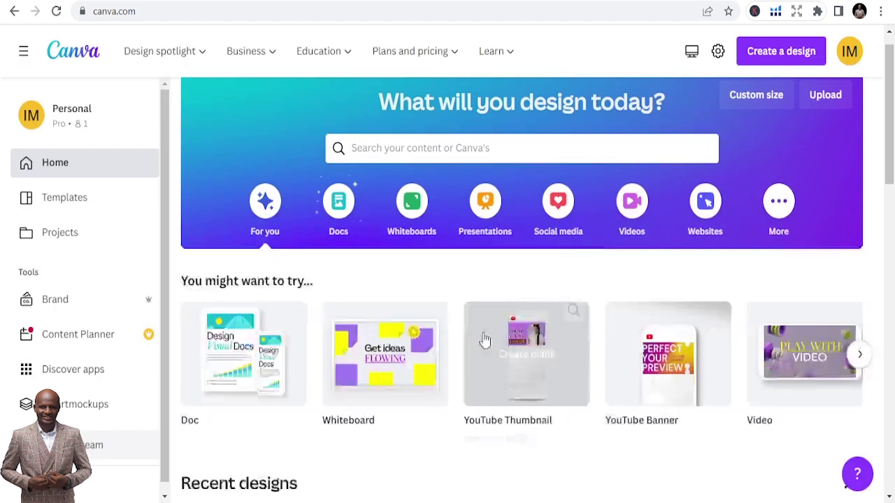
pyautogui.scroll(1, 489, 328)
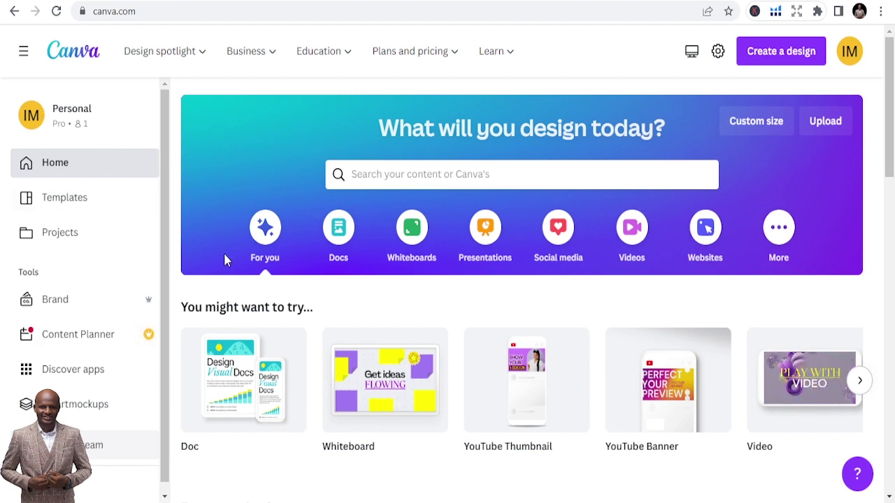
pyautogui.moveTo(359, 375)
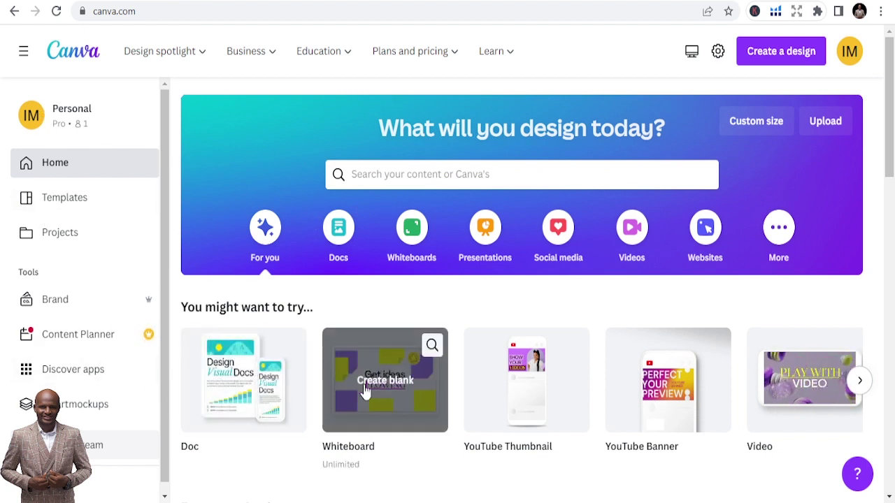
pyautogui.scroll(-5, 387, 386)
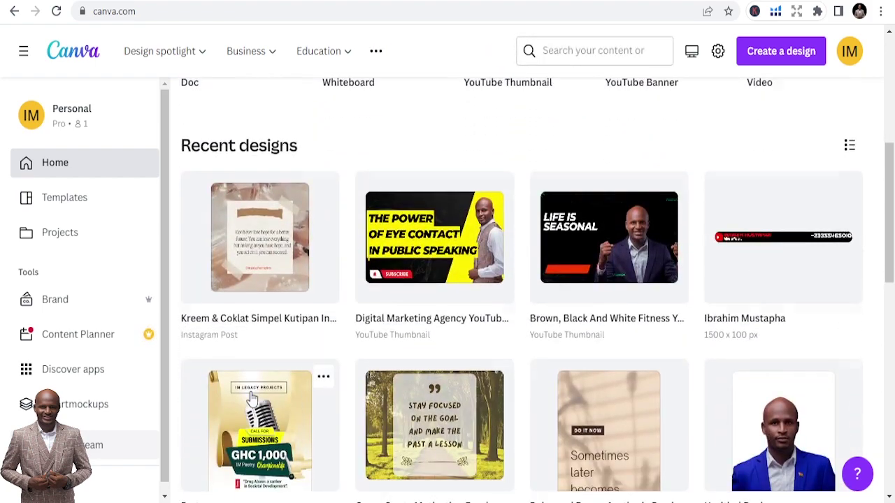
pyautogui.scroll(4, 260, 395)
pyautogui.scroll(2, 210, 381)
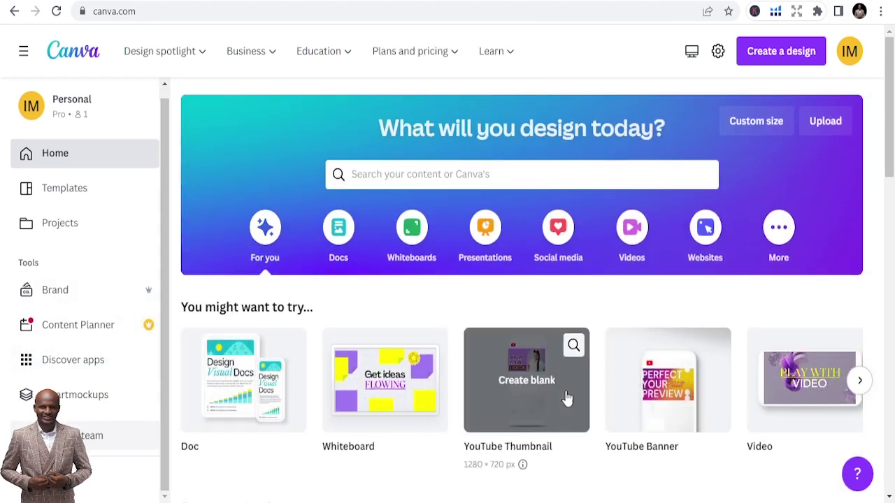
pyautogui.scroll(-4, 564, 394)
pyautogui.scroll(-1, 566, 391)
pyautogui.scroll(6, 568, 399)
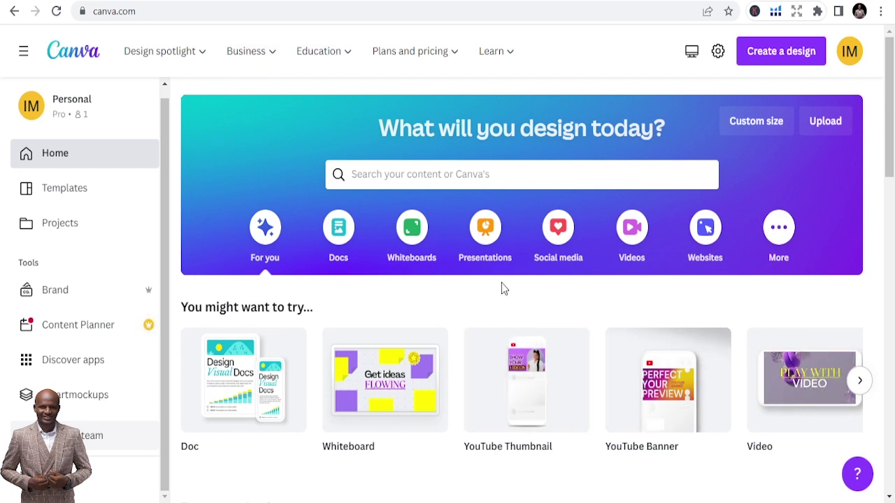
# - Search the templates for "youtube thumbnail" and look through the results
pyautogui.click(463, 163)
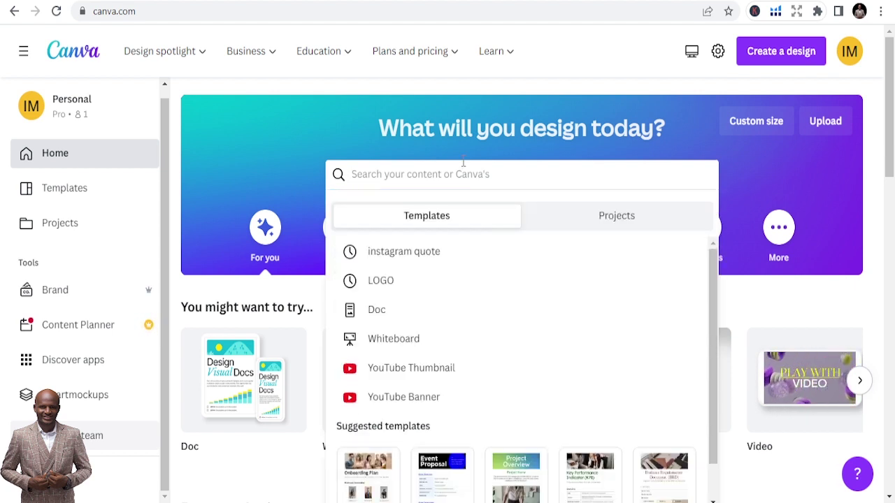
pyautogui.write('youtube')
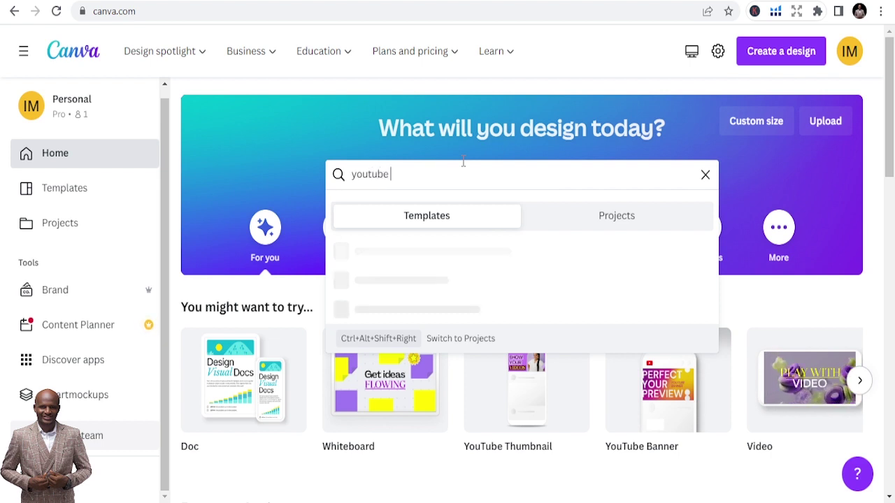
pyautogui.write(' thumbnail')
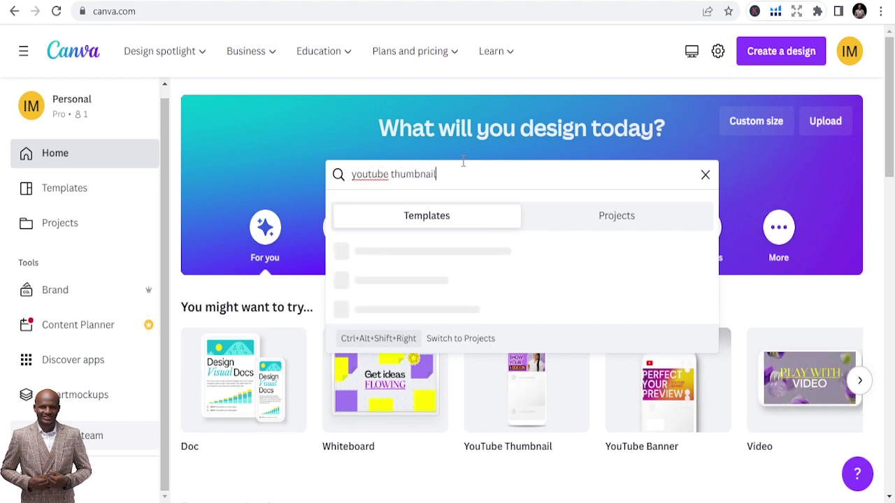
pyautogui.press('Return')
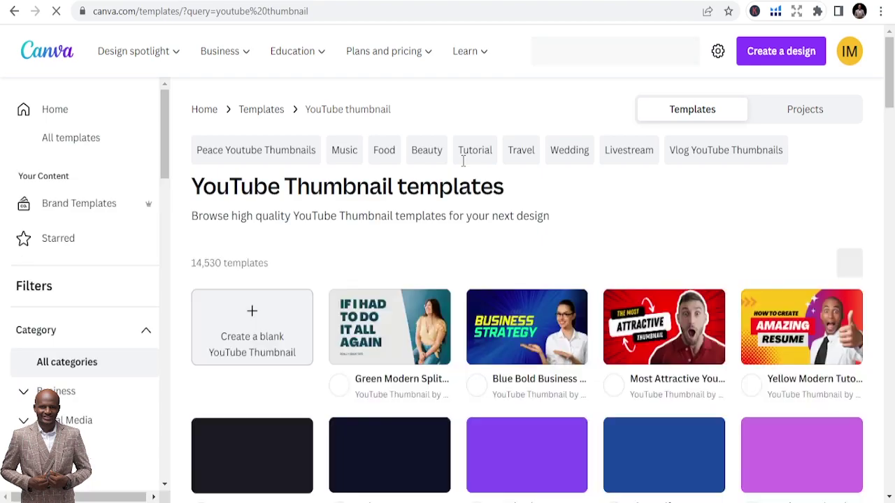
pyautogui.scroll(-5, 462, 161)
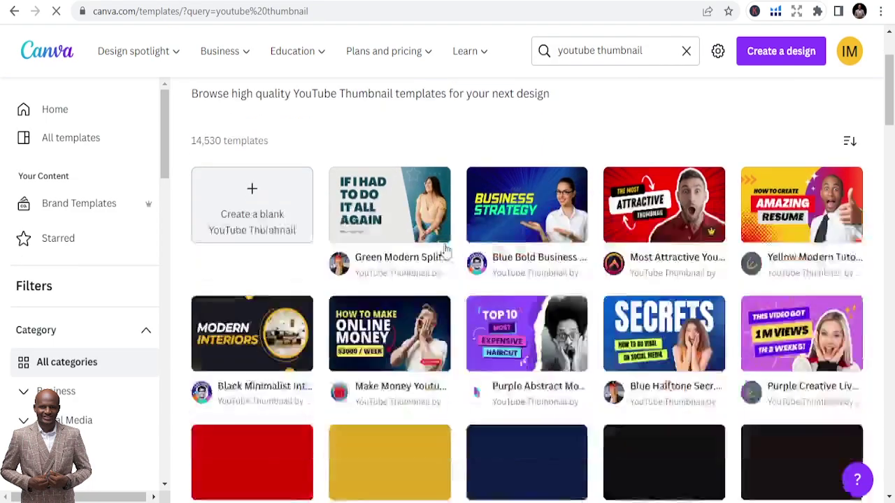
pyautogui.scroll(-6, 466, 260)
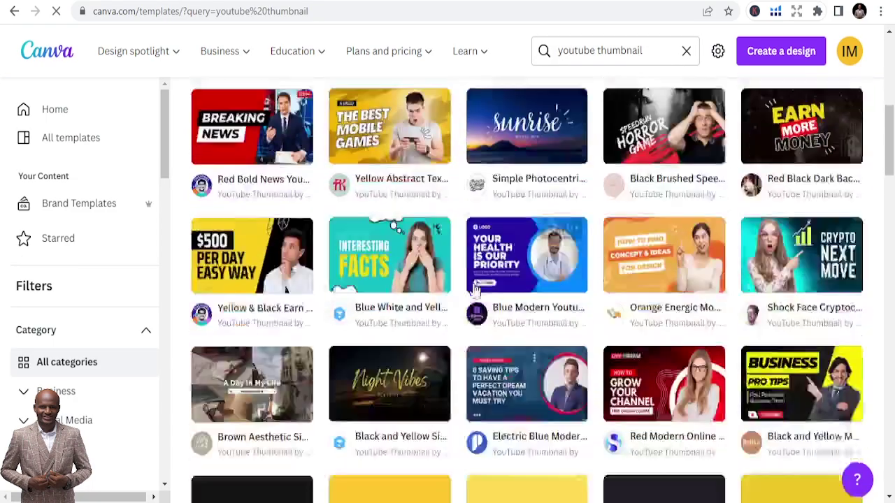
pyautogui.scroll(-3, 549, 325)
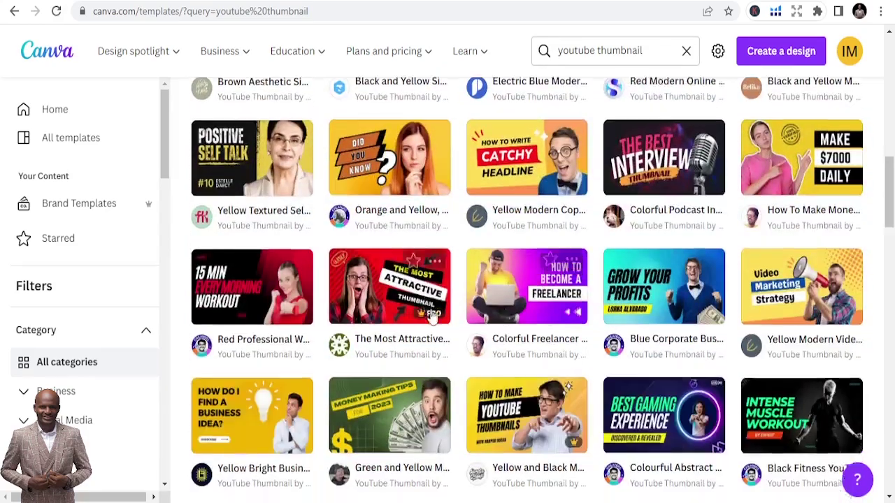
pyautogui.scroll(15, 571, 357)
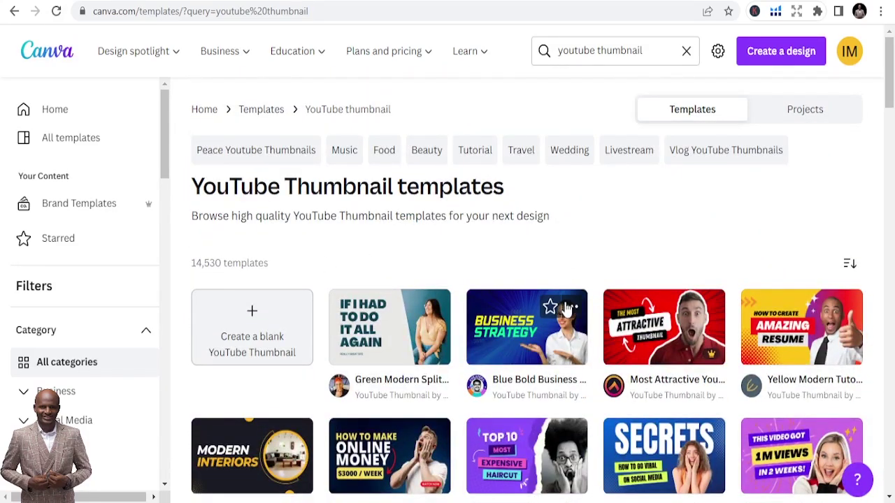
# - Create a blank YouTube Thumbnail design, and return to the template search results
pyautogui.scroll(-2, 391, 175)
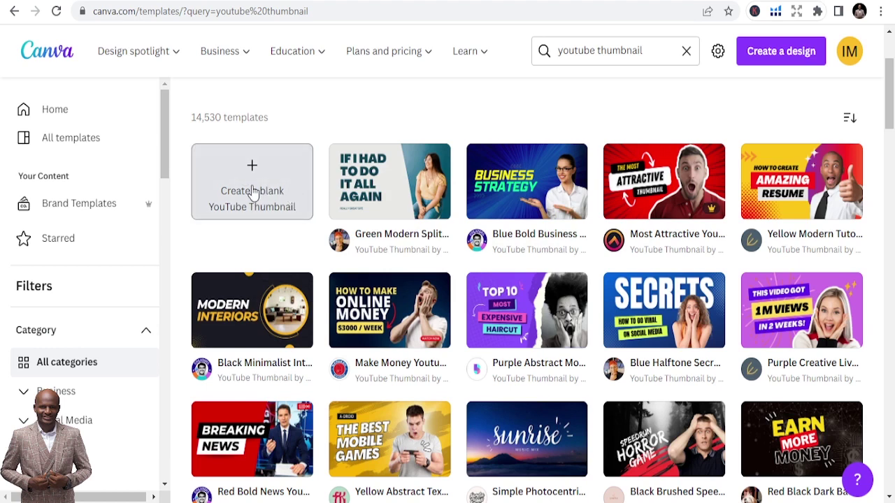
pyautogui.click(253, 193)
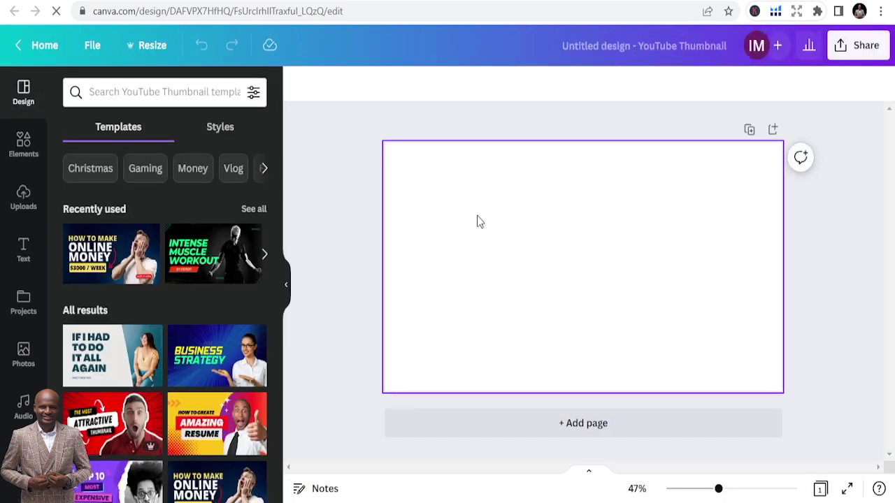
pyautogui.click(154, 50)
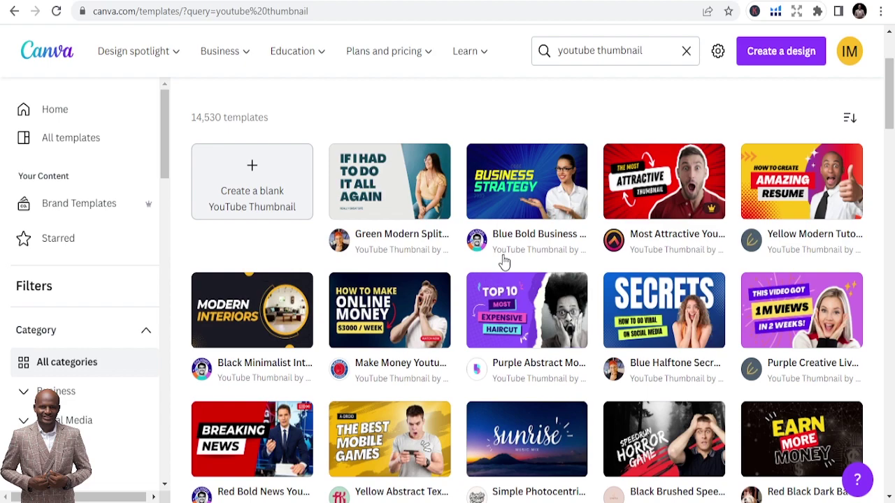
# - Browse the YouTube thumbnail templates for a design that suits the video
pyautogui.scroll(-5, 504, 262)
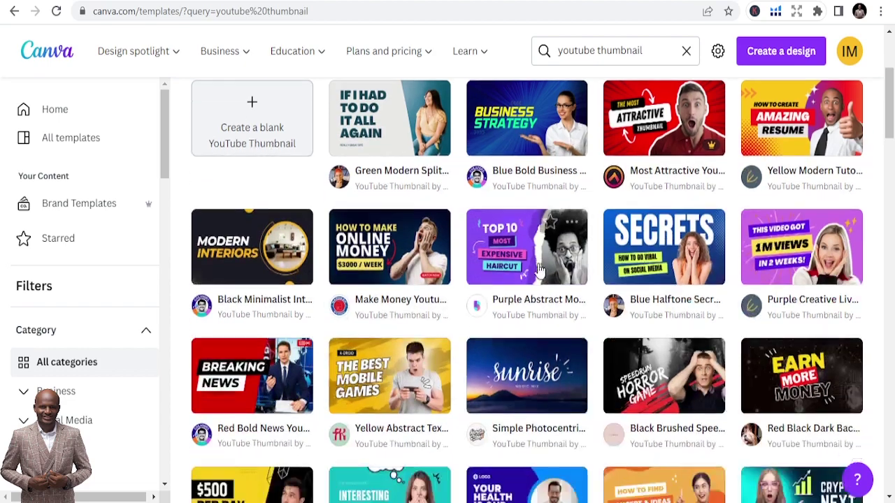
pyautogui.scroll(-10, 468, 287)
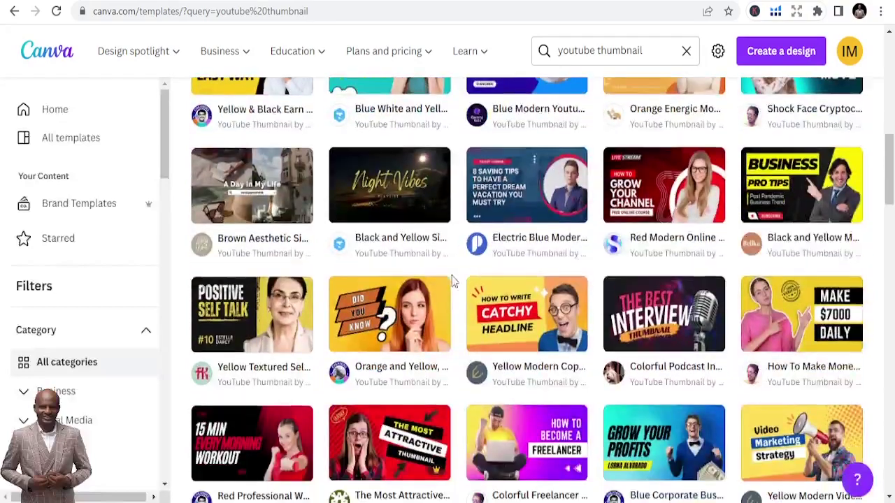
pyautogui.scroll(2, 498, 273)
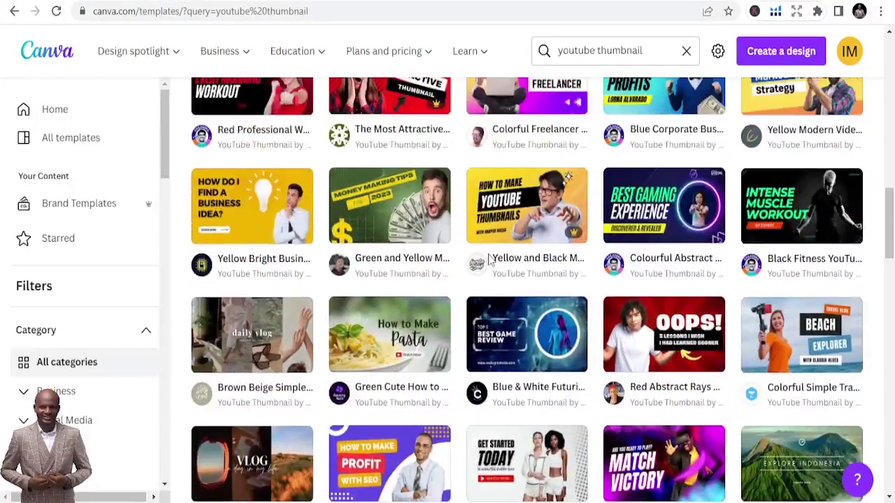
pyautogui.scroll(-1, 569, 278)
pyautogui.scroll(-8, 577, 300)
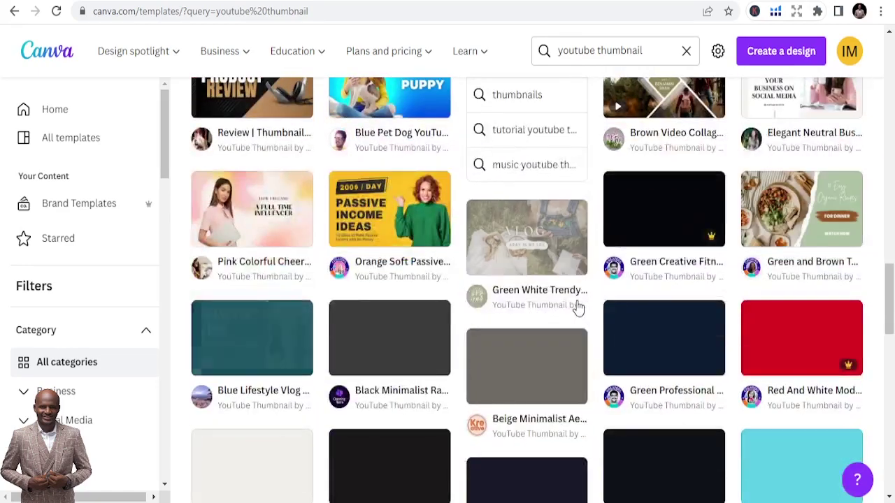
pyautogui.scroll(-3, 577, 307)
pyautogui.scroll(3, 576, 308)
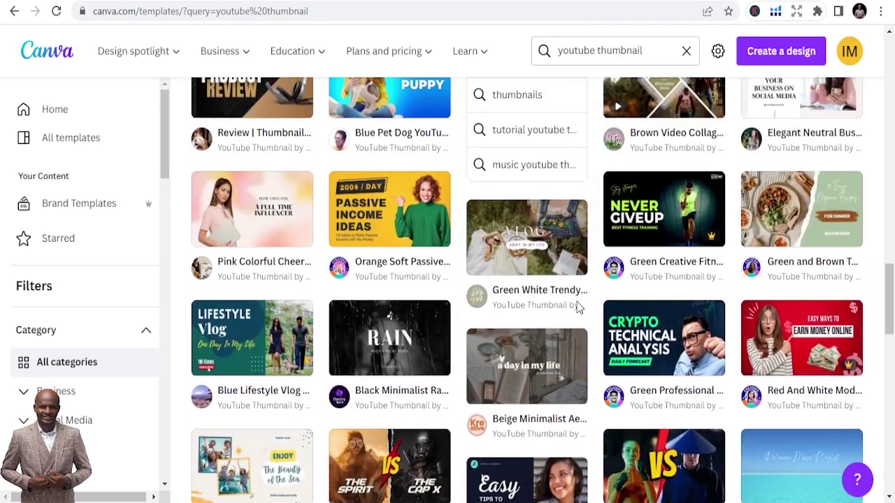
pyautogui.scroll(3, 577, 308)
pyautogui.scroll(1, 577, 308)
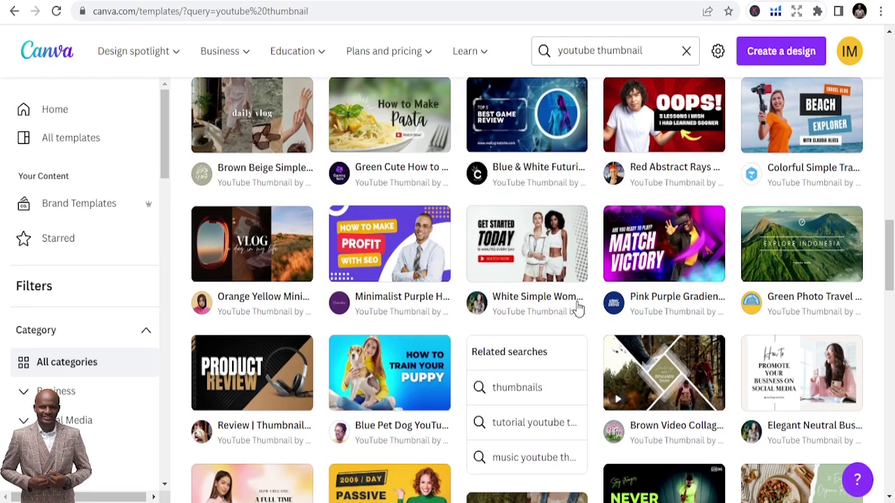
pyautogui.scroll(2, 577, 308)
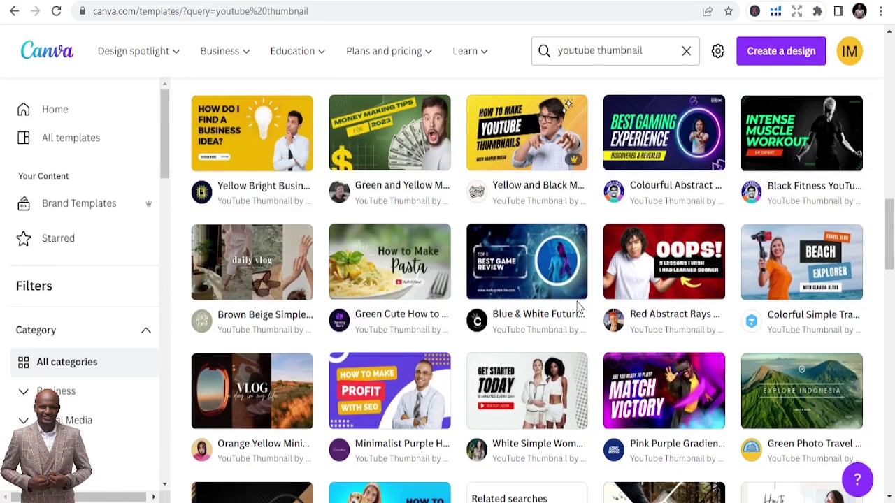
pyautogui.scroll(1, 577, 308)
pyautogui.scroll(3, 577, 308)
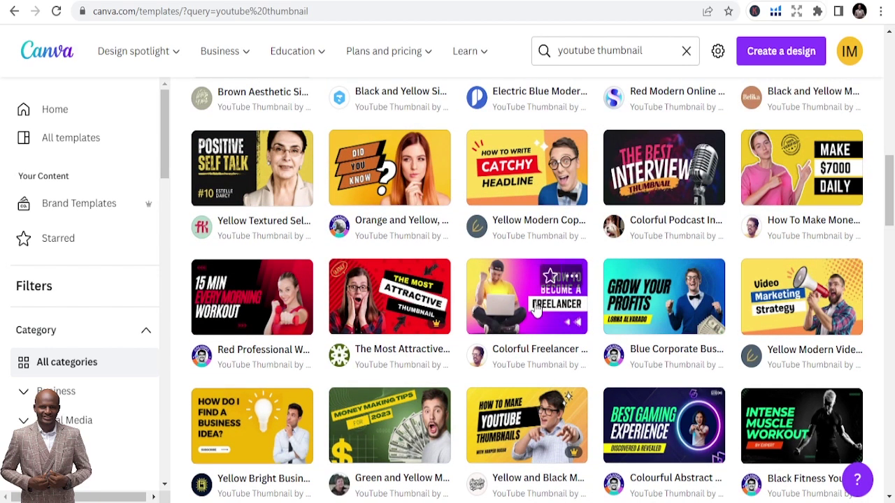
pyautogui.scroll(1, 535, 311)
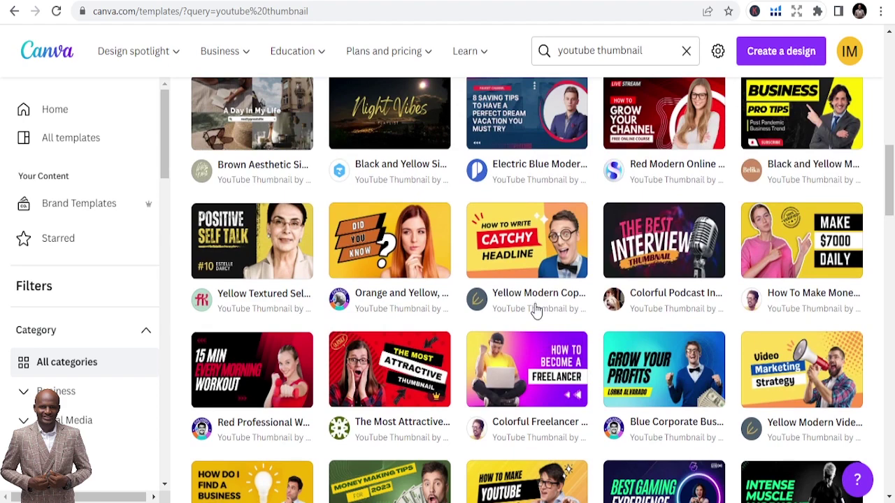
pyautogui.scroll(-2, 535, 311)
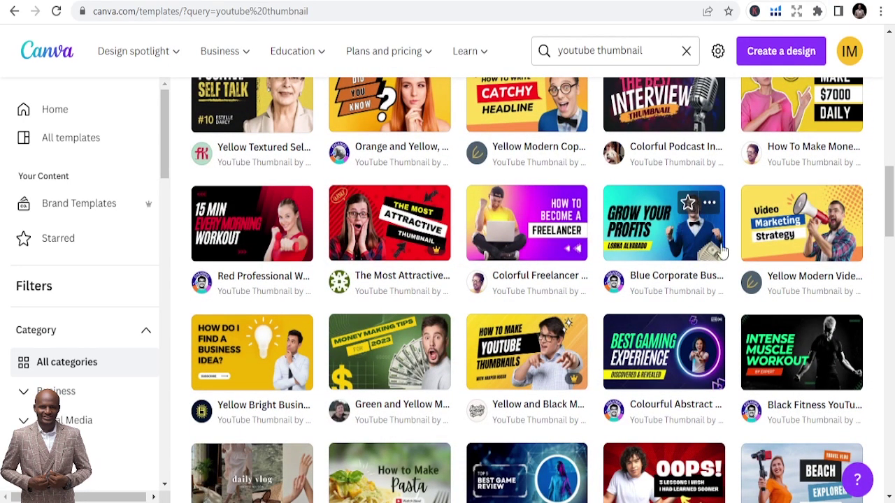
# - Open the Blue Corporate Business YouTube Thumbnail template for customizing and look through the other templates offered in the editor
pyautogui.click(646, 231)
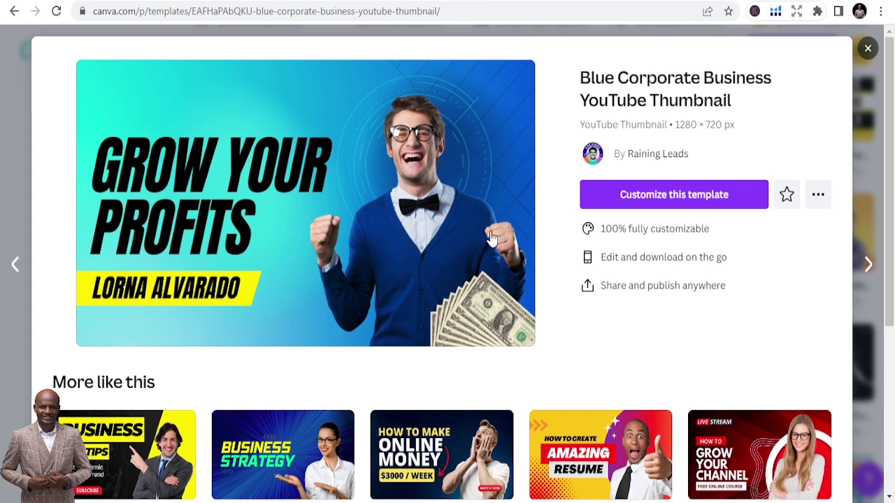
pyautogui.click(667, 199)
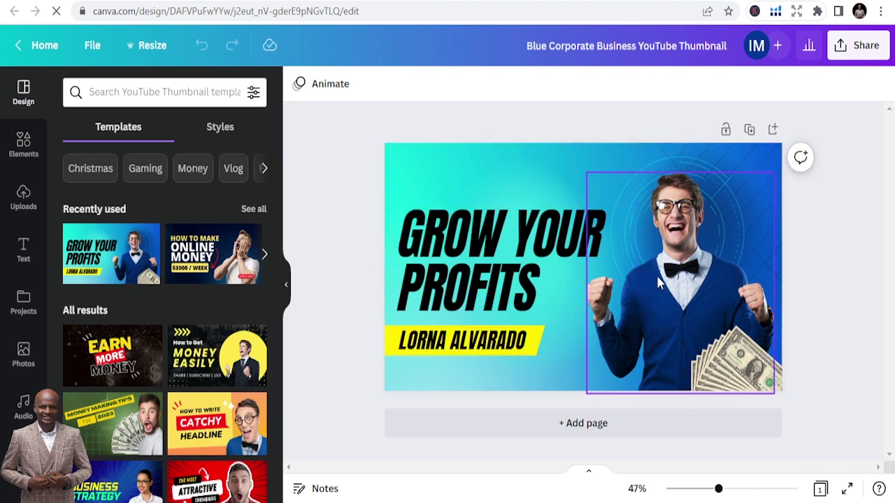
pyautogui.scroll(-3, 224, 417)
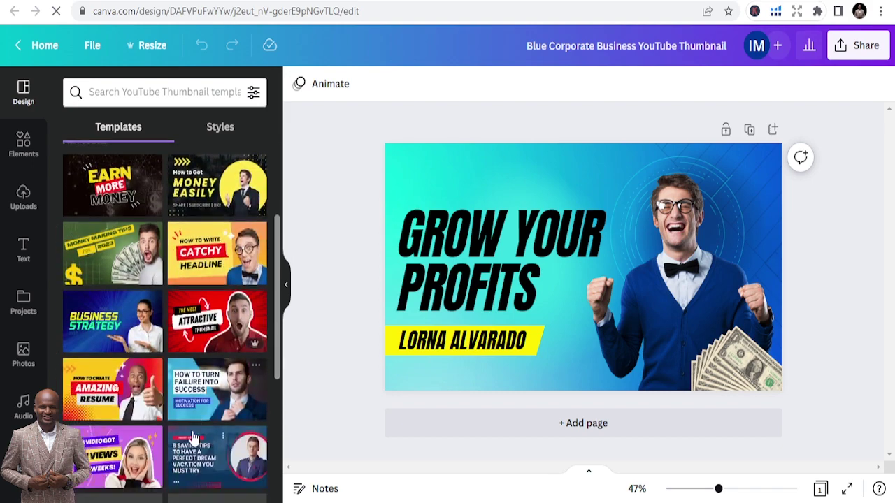
pyautogui.scroll(-3, 200, 449)
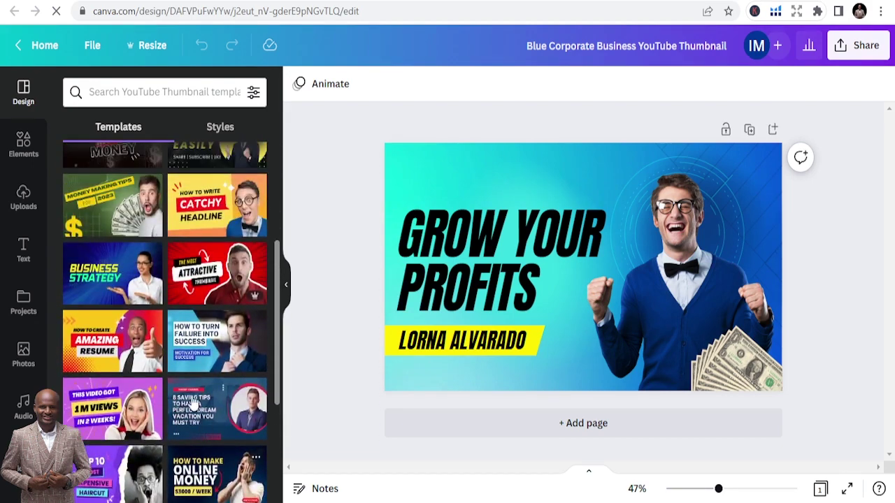
pyautogui.scroll(-3, 189, 448)
pyautogui.scroll(3, 185, 453)
pyautogui.scroll(3, 184, 446)
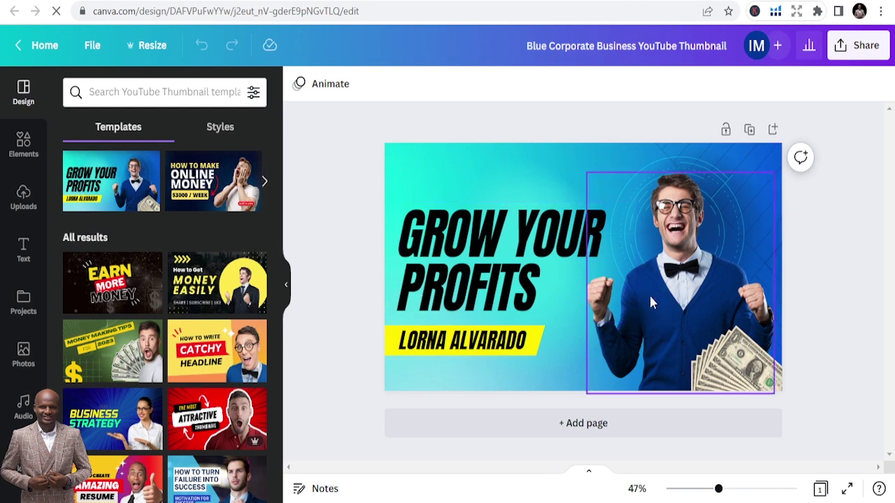
# - Replace the "GROW YOUR PROFITS" headline text with "CREATE YOUTUBE"
pyautogui.doubleClick(478, 255)
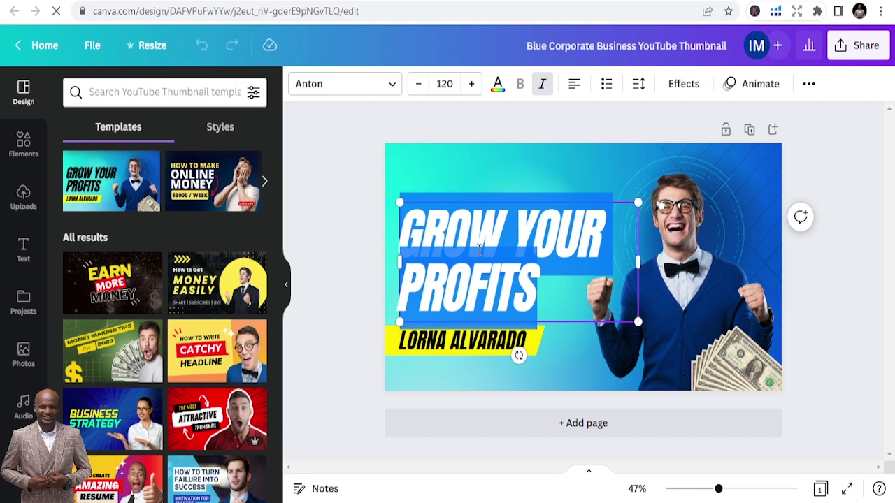
pyautogui.write('H')
pyautogui.press('BackSpace')
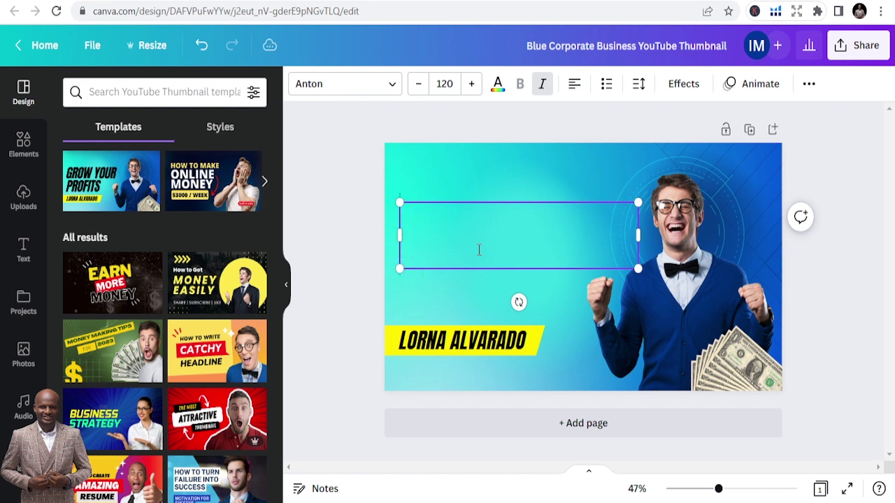
pyautogui.write('CREATE')
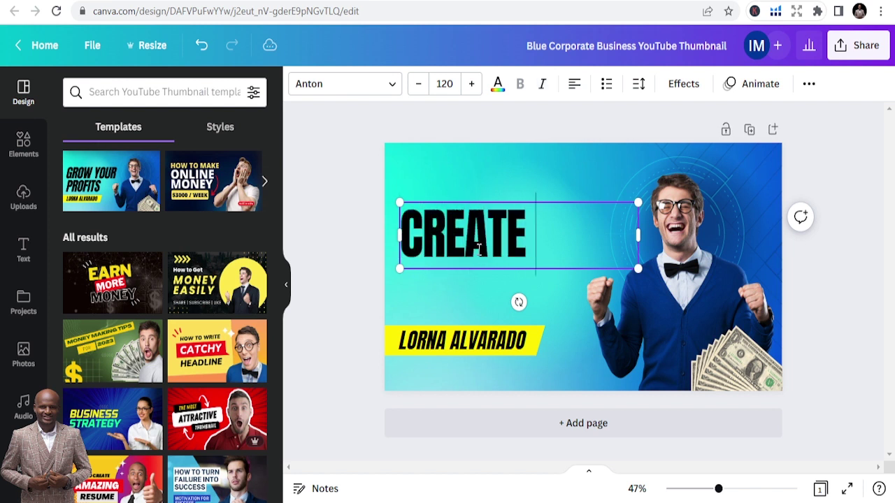
pyautogui.write(' Y')
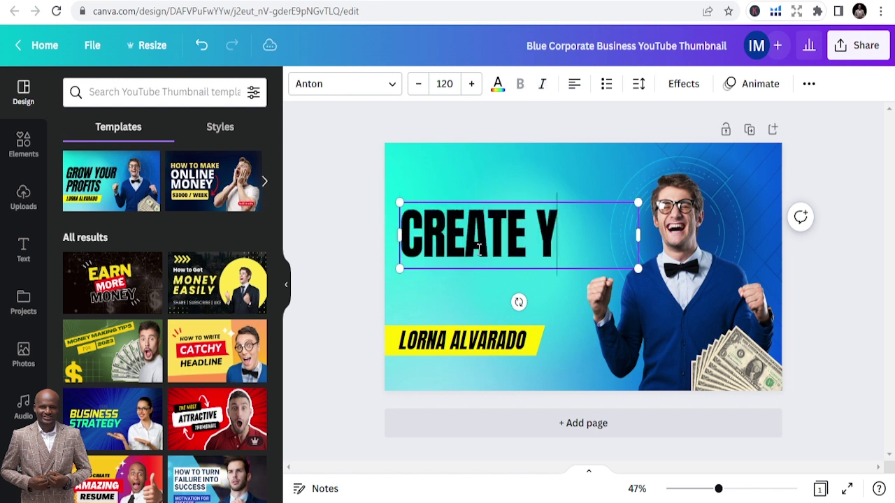
pyautogui.write('OUTUBE')
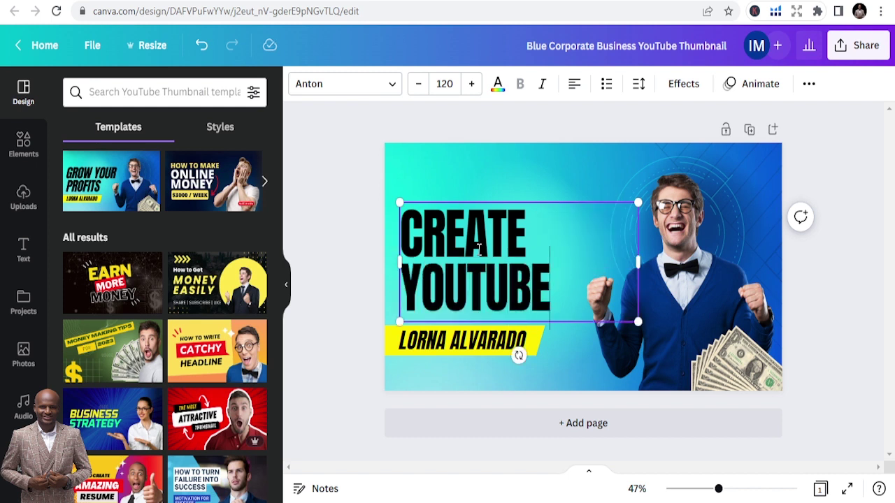
pyautogui.press('BackSpace')
pyautogui.press('BackSpace')
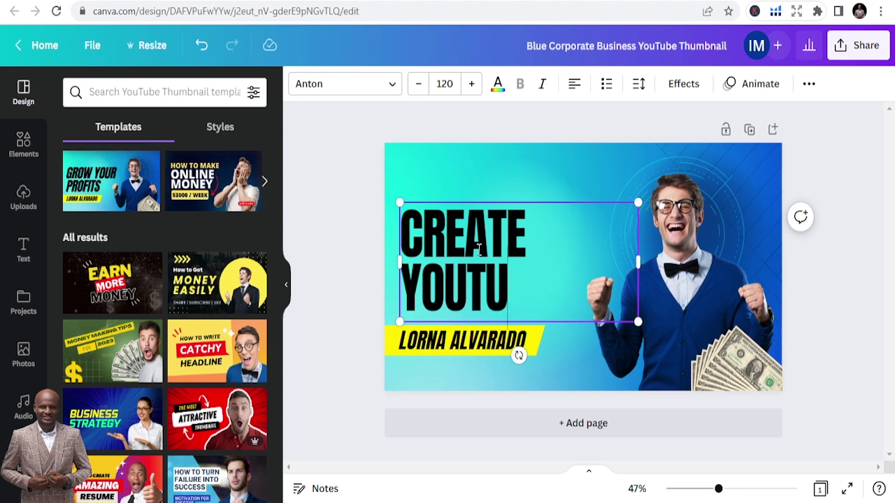
pyautogui.write('BE')
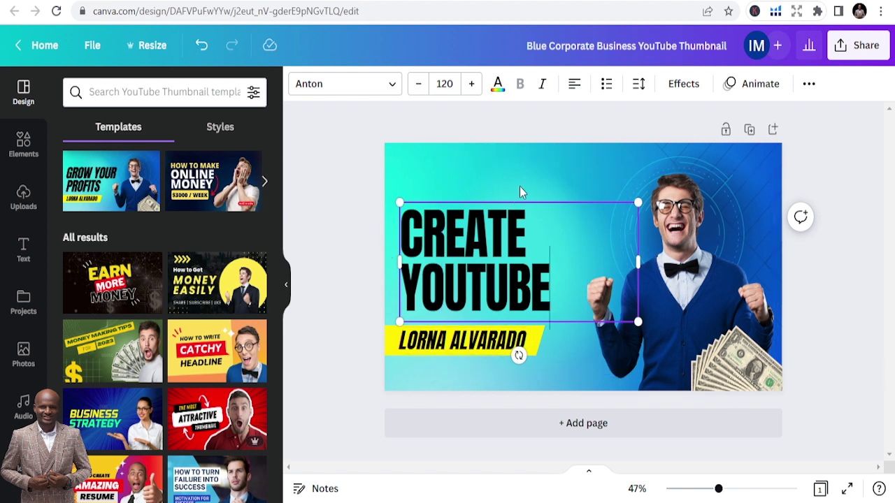
pyautogui.click(690, 246)
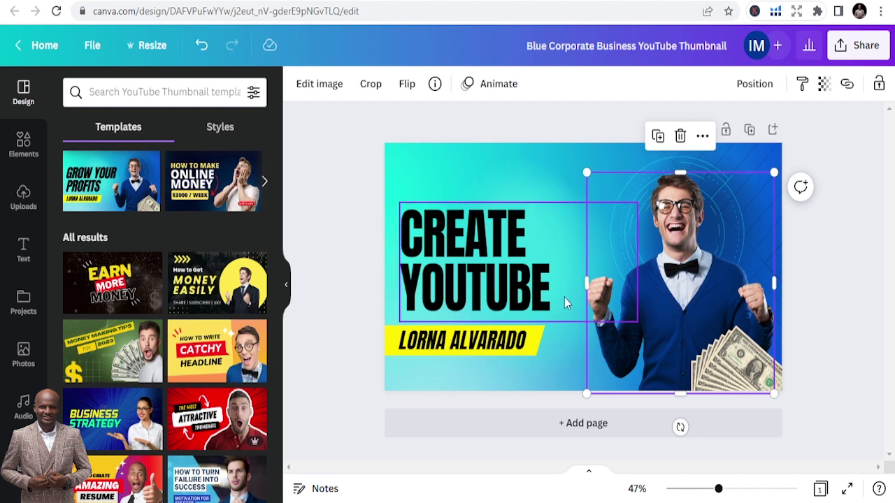
pyautogui.click(758, 380)
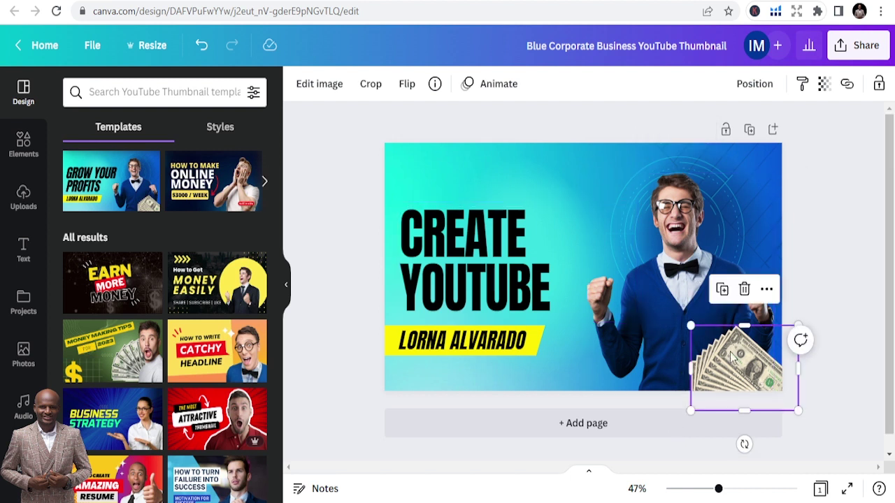
pyautogui.click(498, 335)
pyautogui.click(514, 244)
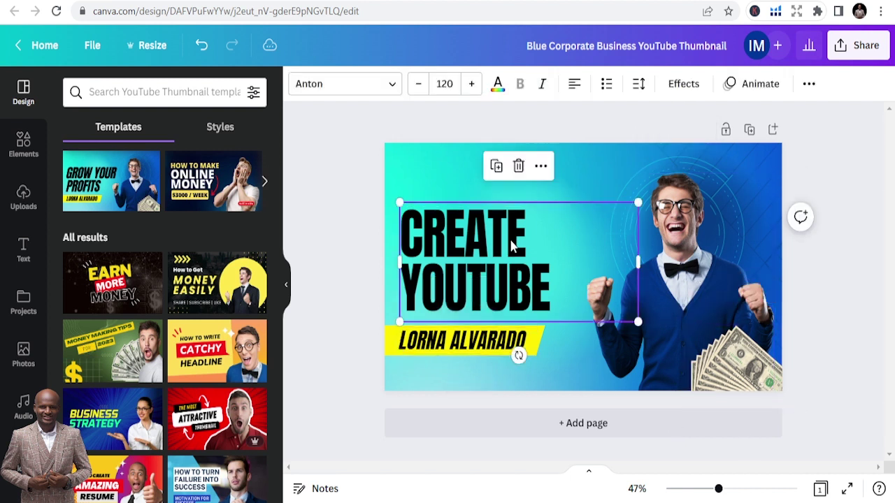
pyautogui.click(437, 167)
# - Replace the whole headline text with "CREATE A THUMBNAIL", with the last word on its own line
pyautogui.click(475, 267)
pyautogui.click(474, 268)
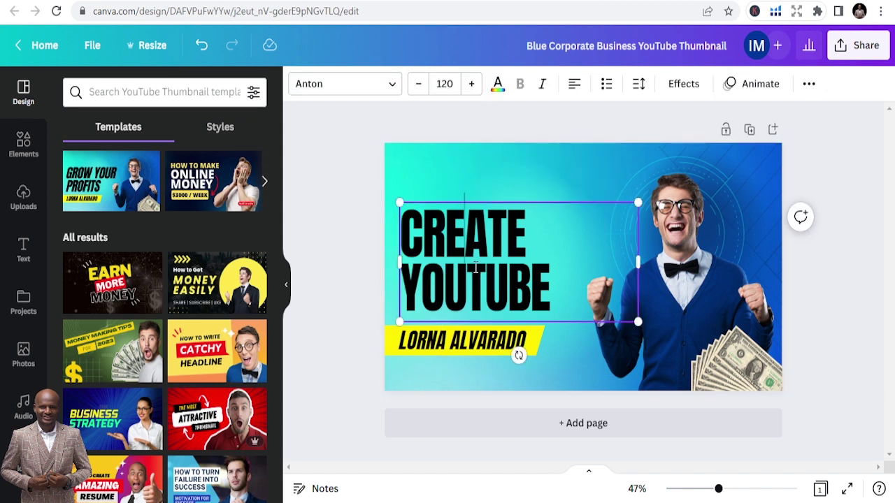
pyautogui.click(551, 289)
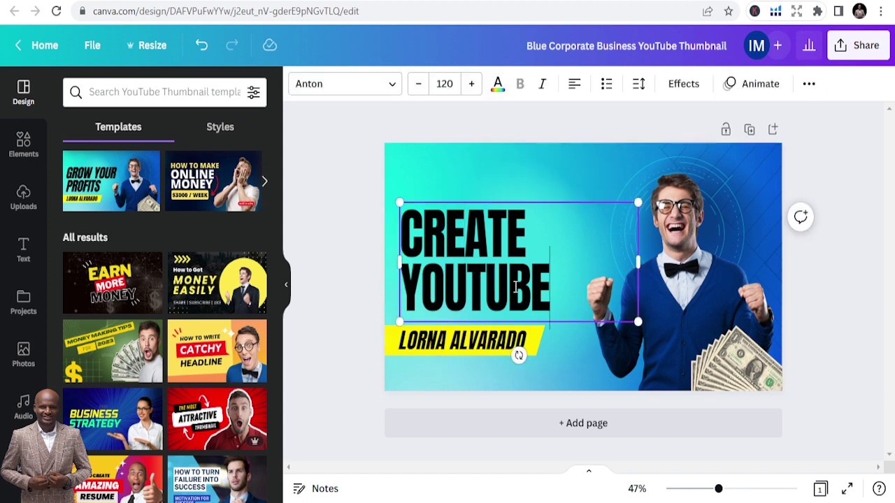
pyautogui.moveTo(551, 289); pyautogui.dragTo(381, 241)
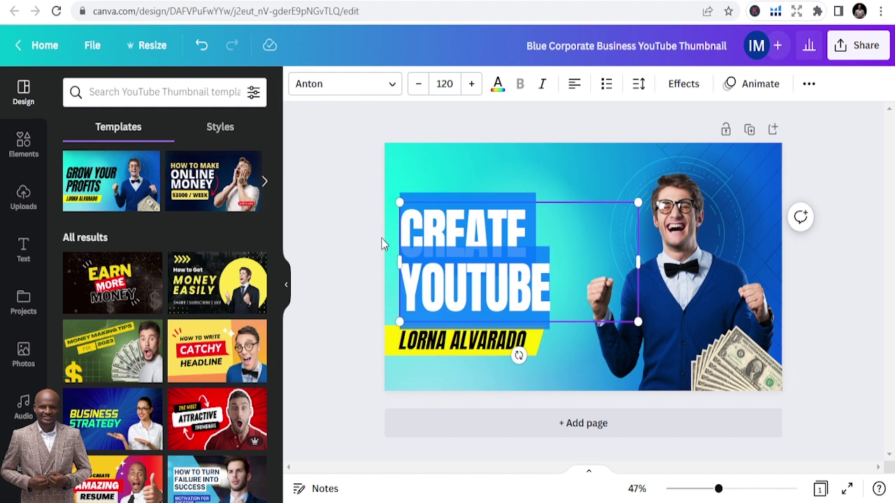
pyautogui.write('CREATE')
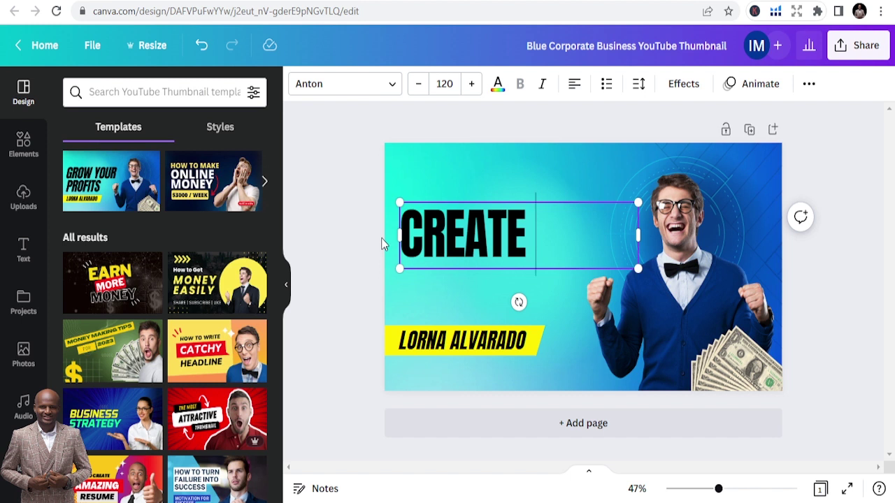
pyautogui.write('THUMB')
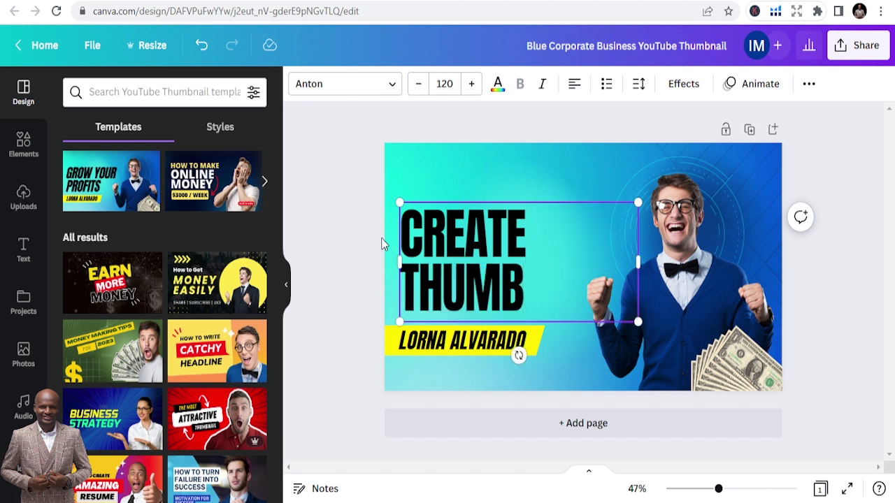
pyautogui.write('NAIL')
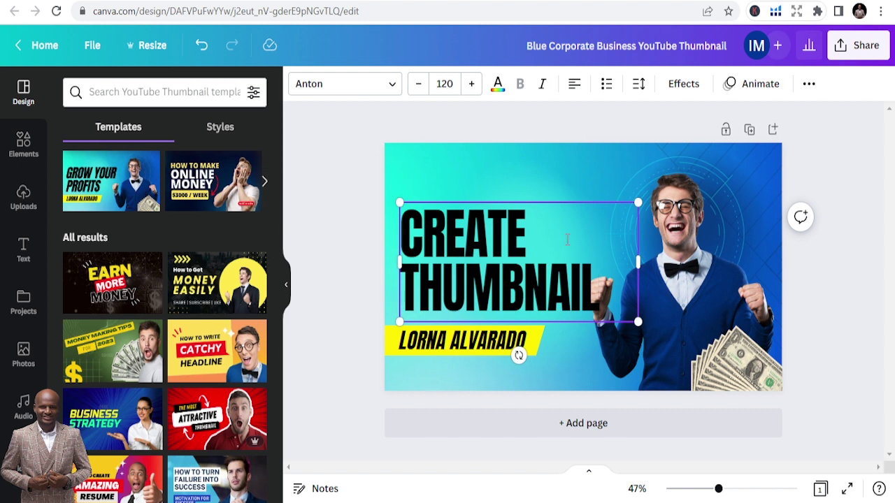
pyautogui.write(' A')
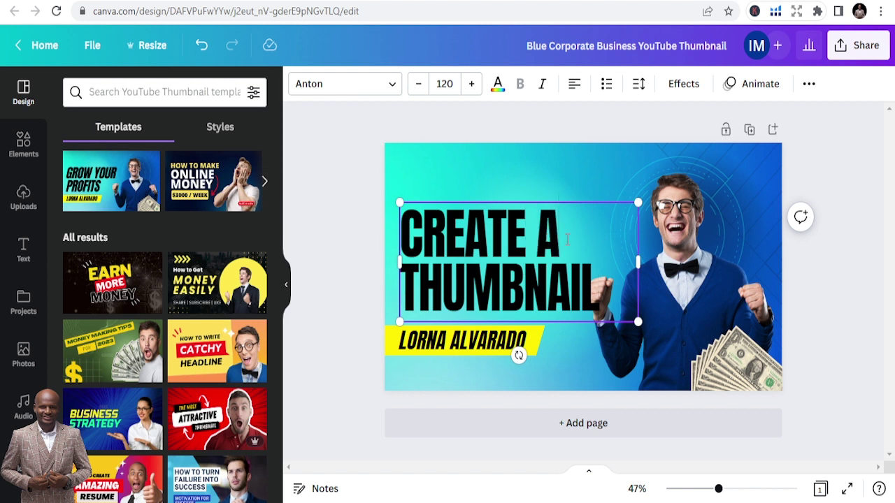
# - Scale the headline down to font size 102 and move it up, clear of the man's raised fist
pyautogui.moveTo(399, 202); pyautogui.dragTo(434, 221)
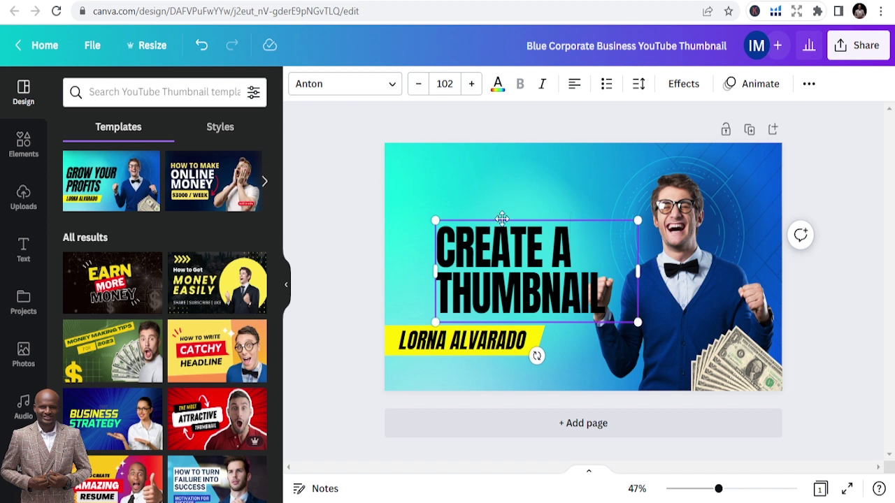
pyautogui.moveTo(503, 221); pyautogui.dragTo(473, 176)
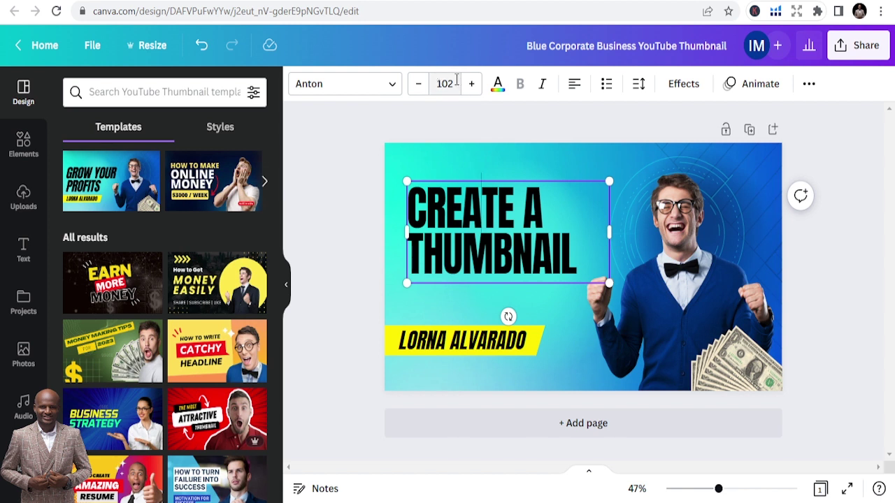
# - Recolour the headline text white from the default colours
pyautogui.click(498, 84)
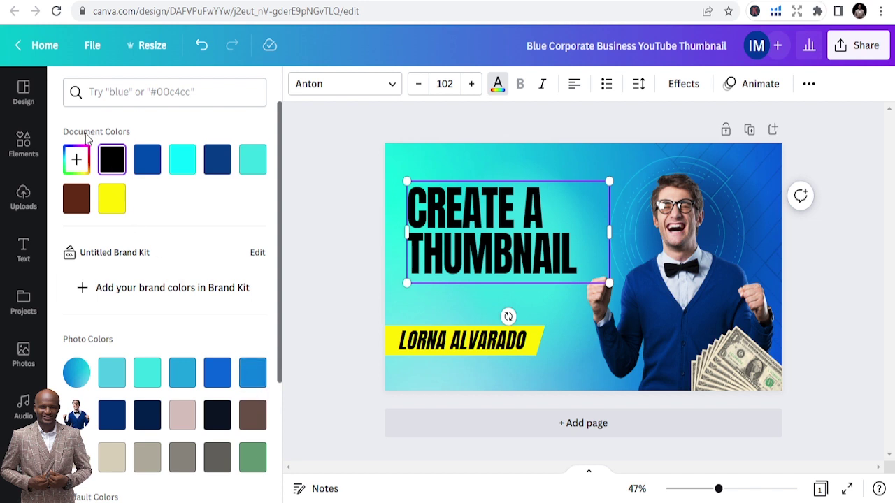
pyautogui.click(76, 158)
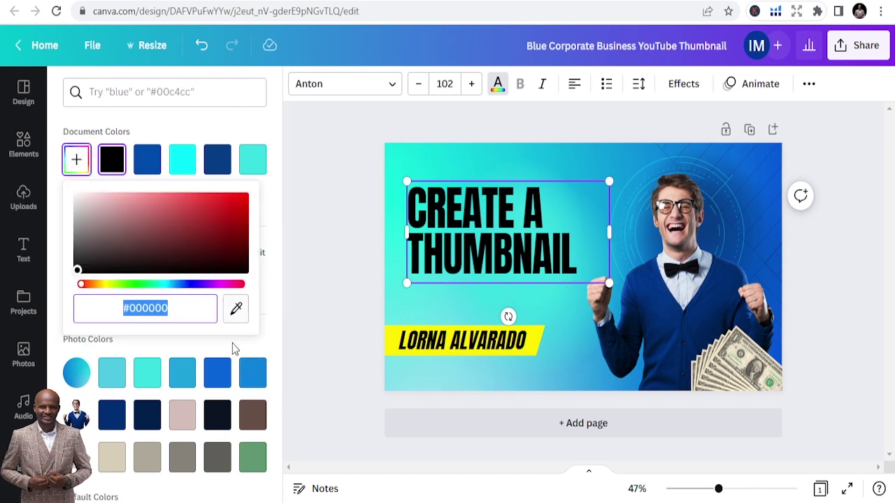
pyautogui.scroll(-3, 189, 423)
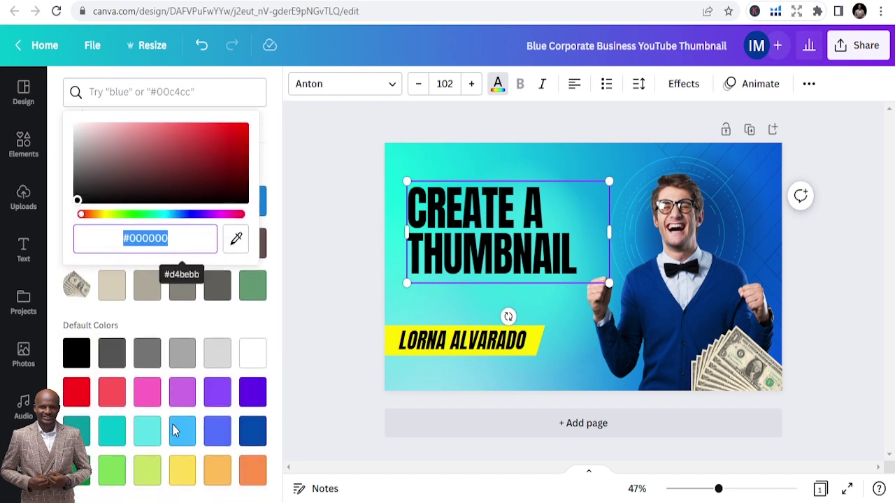
pyautogui.click(255, 358)
pyautogui.click(255, 358)
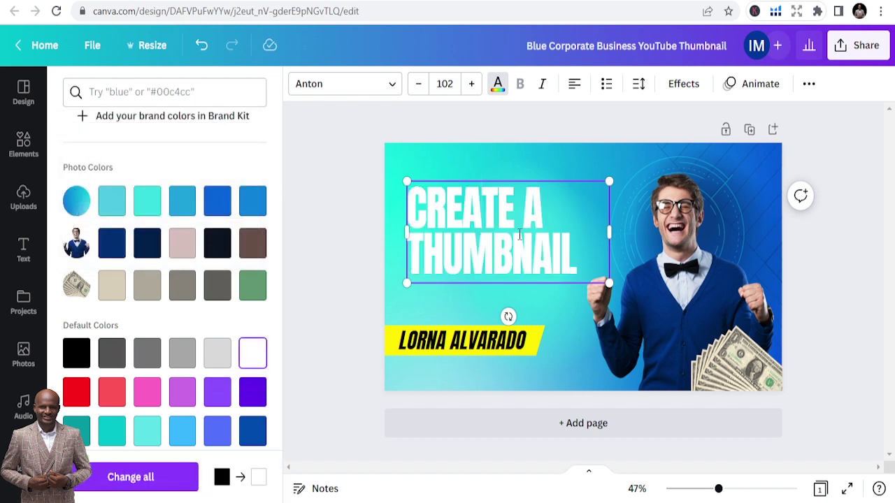
pyautogui.press('Escape')
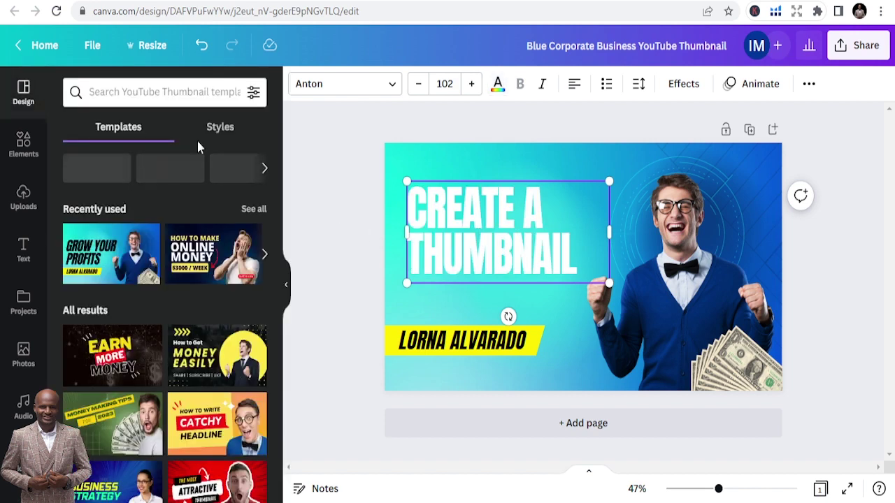
# - Undo the headline's white colour, its move and its resizing, and deselect it
pyautogui.click(204, 52)
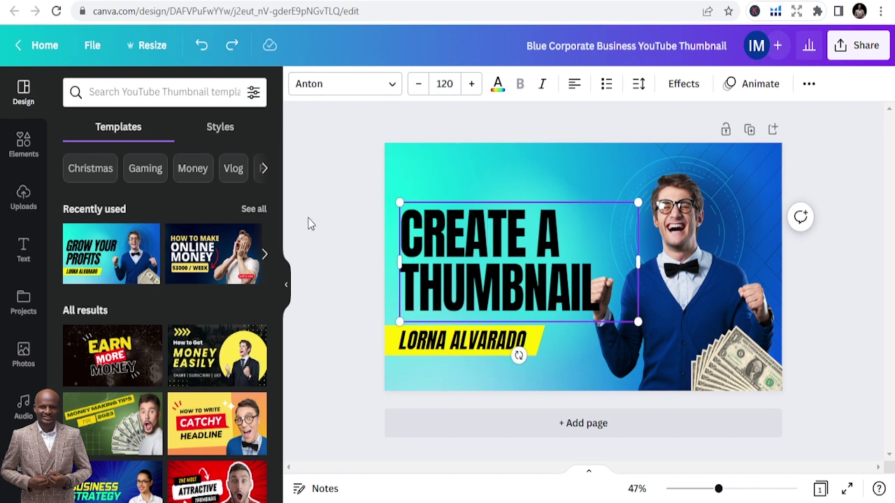
pyautogui.click(463, 162)
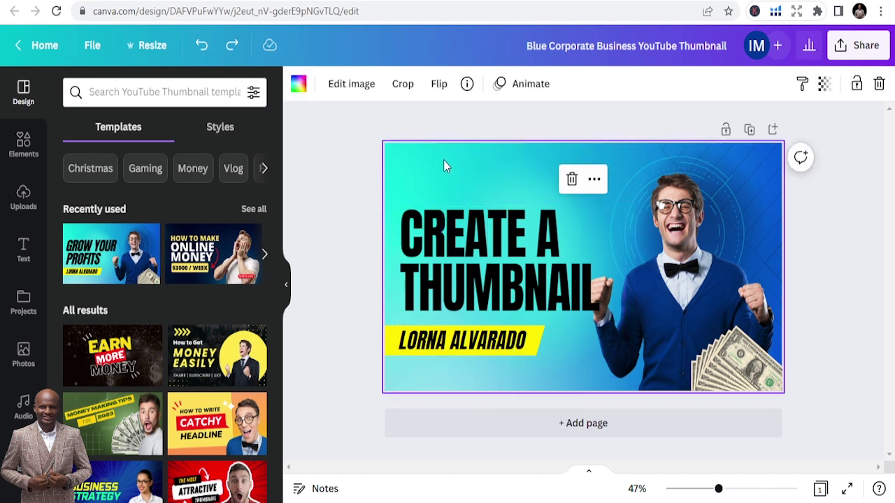
# - Delete the photo of the cheering man in the bow tie from the thumbnail
pyautogui.click(686, 258)
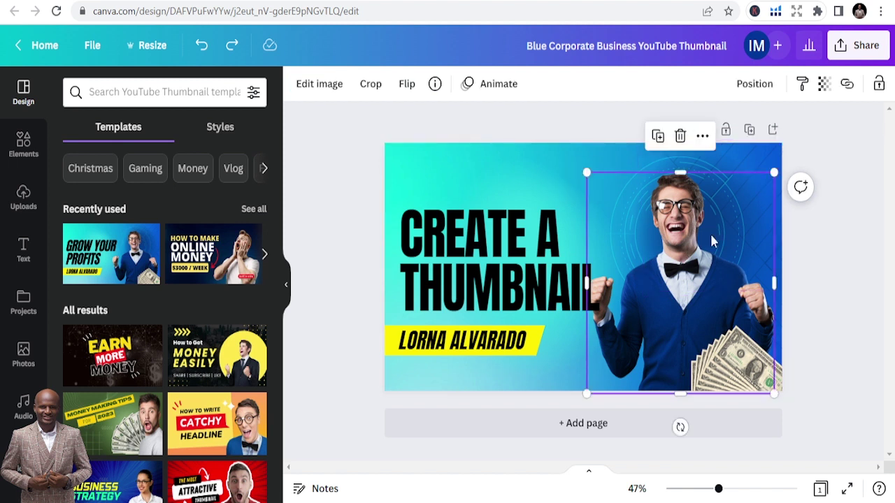
pyautogui.press('Delete')
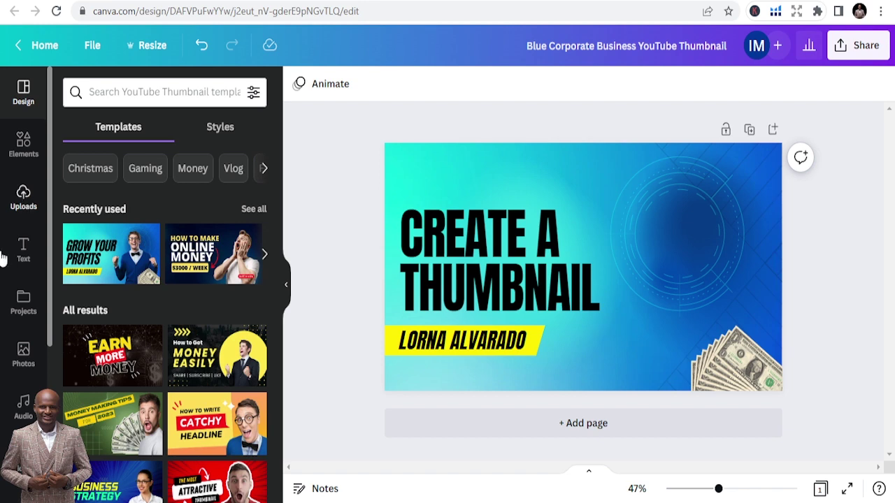
# - Browse the stock photo library, including the trending pictures, for a person to put on the thumbnail
pyautogui.click(25, 353)
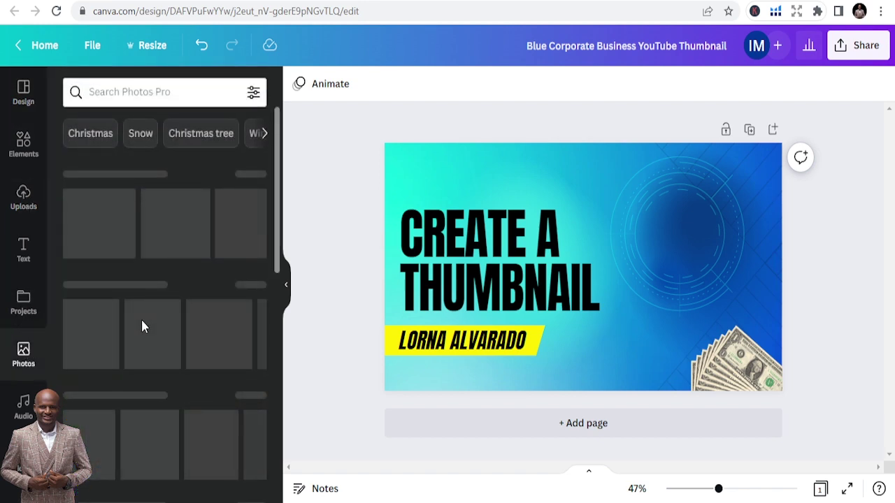
pyautogui.scroll(-7, 132, 357)
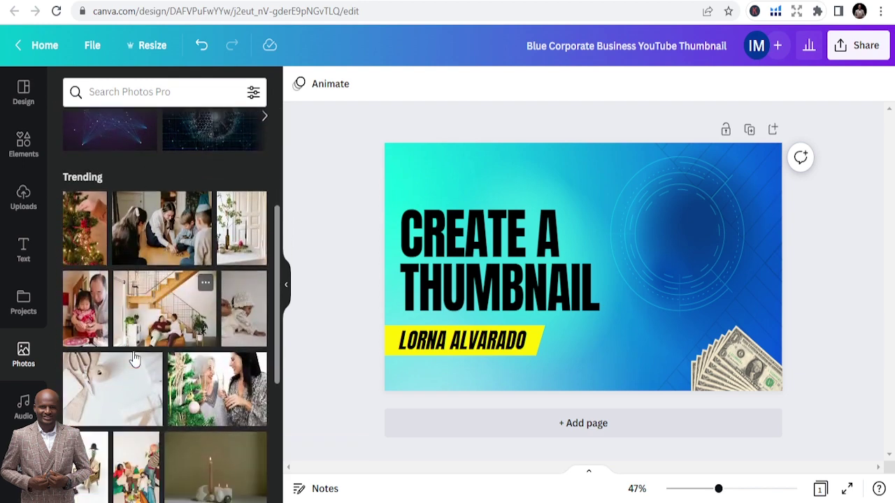
pyautogui.scroll(3, 132, 353)
pyautogui.scroll(4, 133, 356)
pyautogui.scroll(-6, 133, 359)
pyautogui.scroll(5, 133, 357)
pyautogui.scroll(-5, 138, 383)
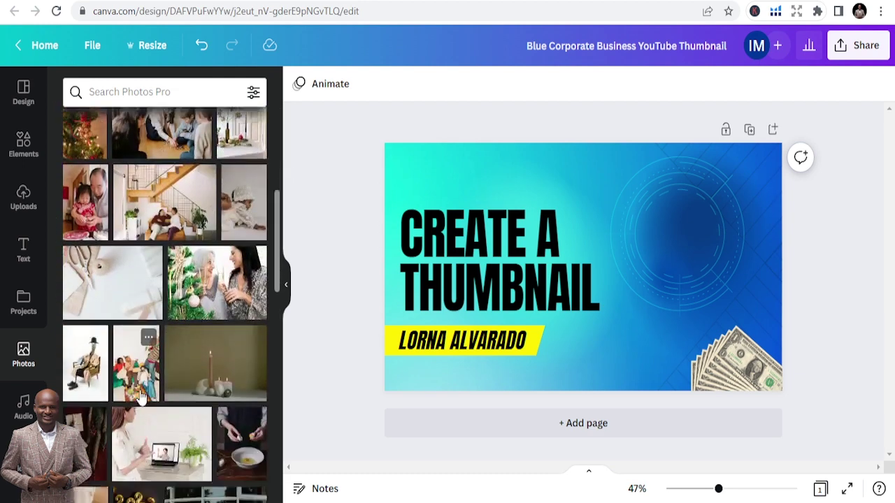
pyautogui.scroll(8, 140, 392)
# - Search the stock photos for "man" and place the cutout of the pointing man in a blue T-shirt over the circle graphic beside the headline
pyautogui.click(145, 93)
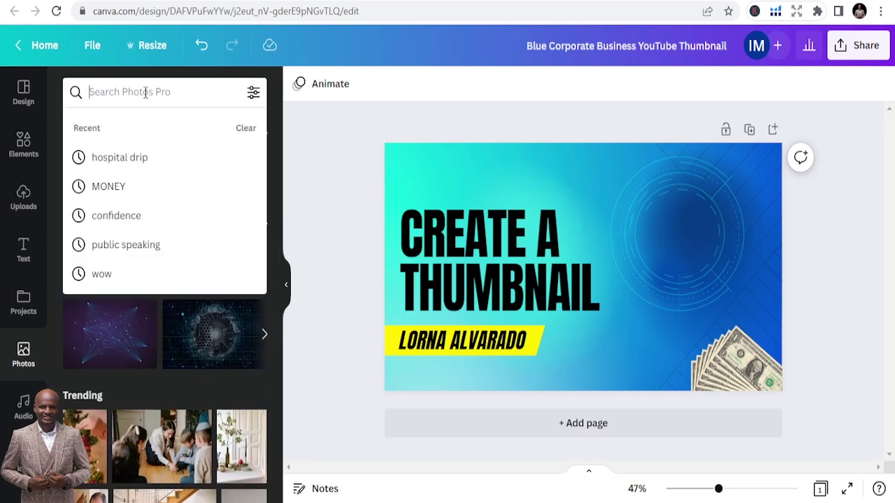
pyautogui.write('man')
pyautogui.press('Return')
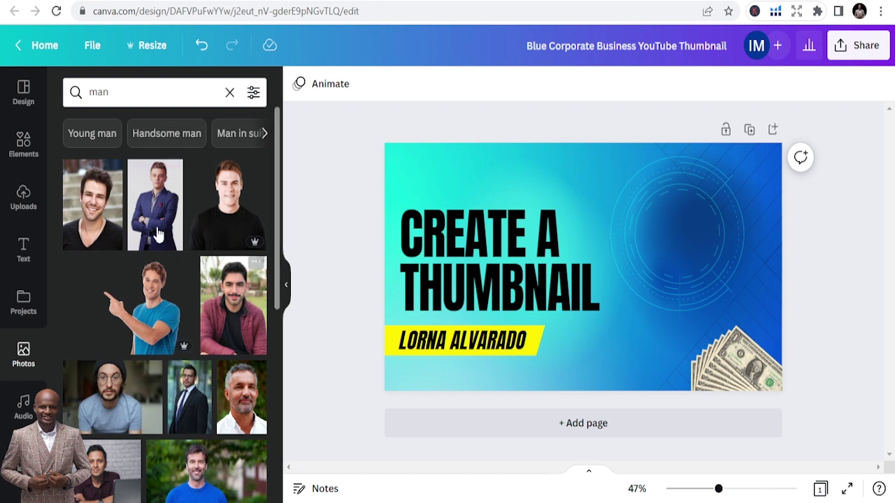
pyautogui.click(143, 297)
pyautogui.moveTo(644, 250); pyautogui.dragTo(718, 242)
# - Delete the fanned dollar bills image from the lower corner of the thumbnail
pyautogui.click(747, 392)
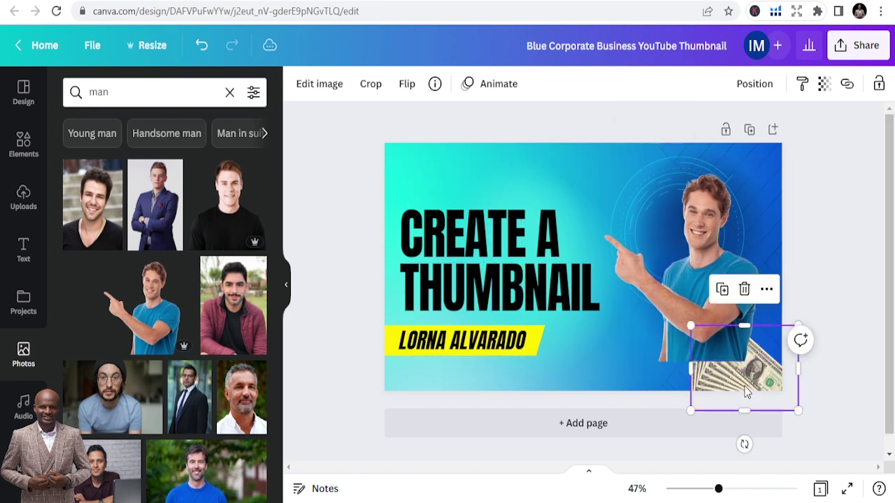
pyautogui.press('Delete')
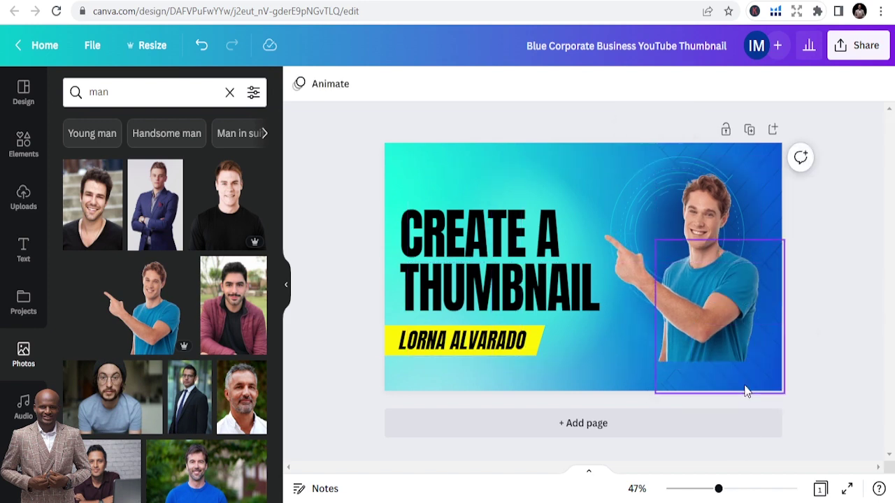
# - Replace the cutout of the man in the blue T-shirt with the stock photo of the pointing man in a black shirt
pyautogui.click(703, 315)
pyautogui.press('Delete')
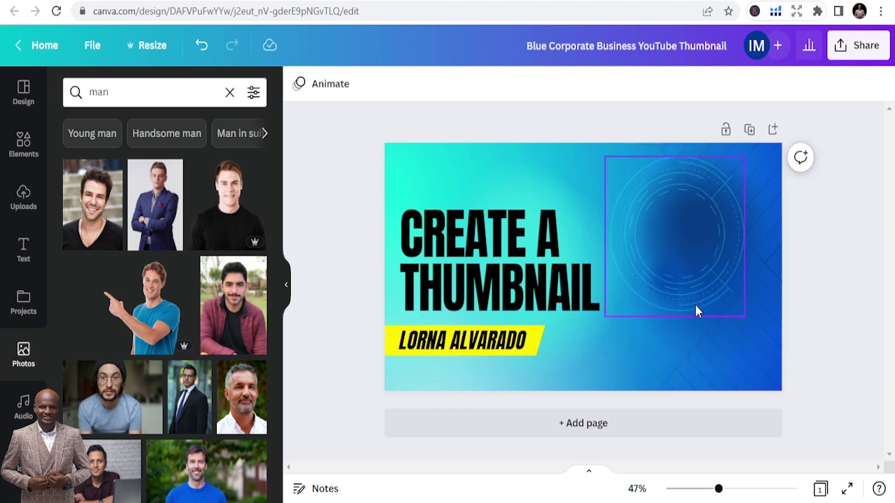
pyautogui.scroll(-3, 195, 301)
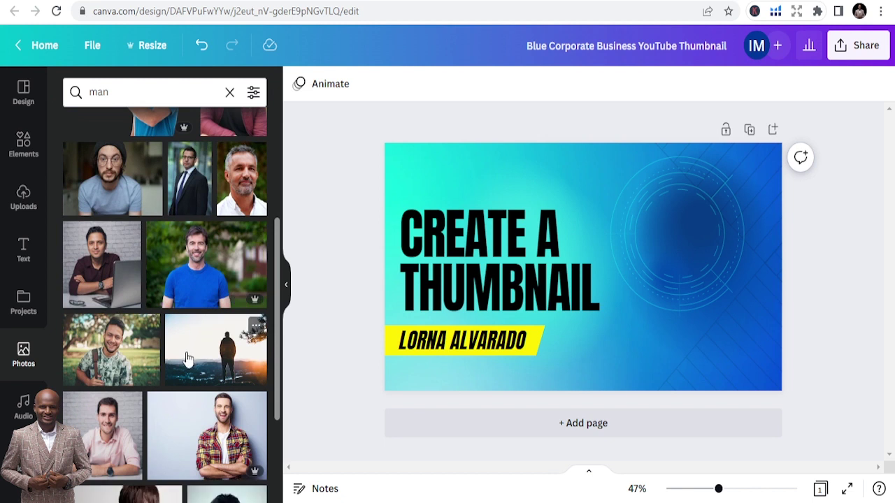
pyautogui.scroll(-3, 186, 356)
pyautogui.scroll(-1, 183, 360)
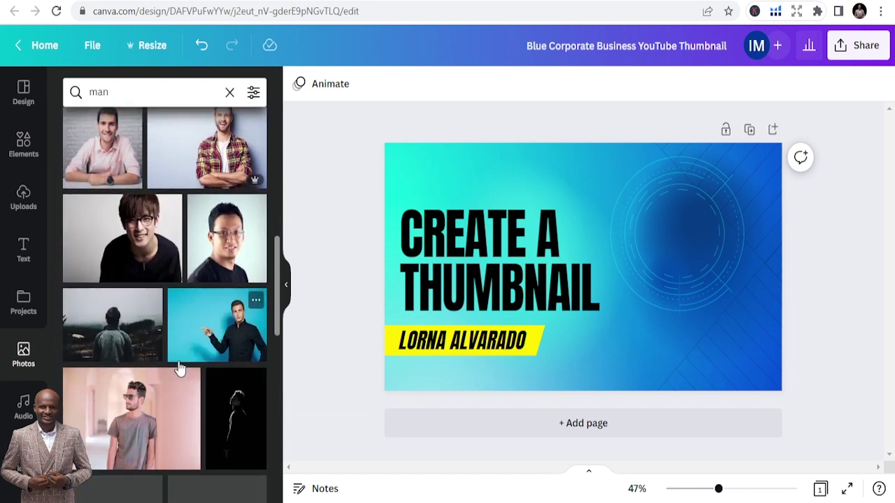
pyautogui.click(223, 307)
# - Enlarge the photo of the man in the black shirt to reach the thumbnail's right edge, with his finger pointing at the headline
pyautogui.moveTo(693, 332); pyautogui.dragTo(713, 308)
pyautogui.moveTo(504, 164); pyautogui.dragTo(513, 173)
pyautogui.moveTo(643, 360); pyautogui.dragTo(643, 383)
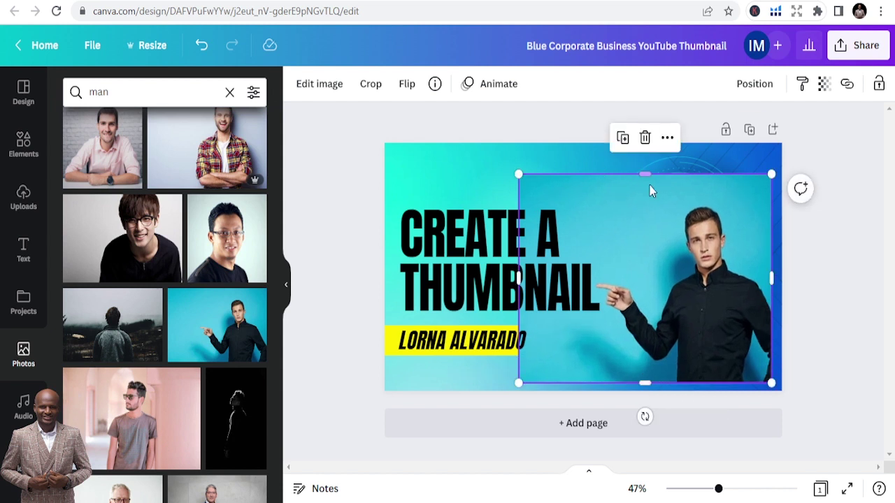
pyautogui.moveTo(644, 174); pyautogui.dragTo(646, 143)
pyautogui.moveTo(771, 265)
pyautogui.mouseDown()
pyautogui.moveTo(788, 262)
pyautogui.moveTo(782, 274)
pyautogui.mouseUp()
pyautogui.moveTo(649, 381); pyautogui.dragTo(649, 390)
pyautogui.moveTo(663, 290); pyautogui.dragTo(665, 274)
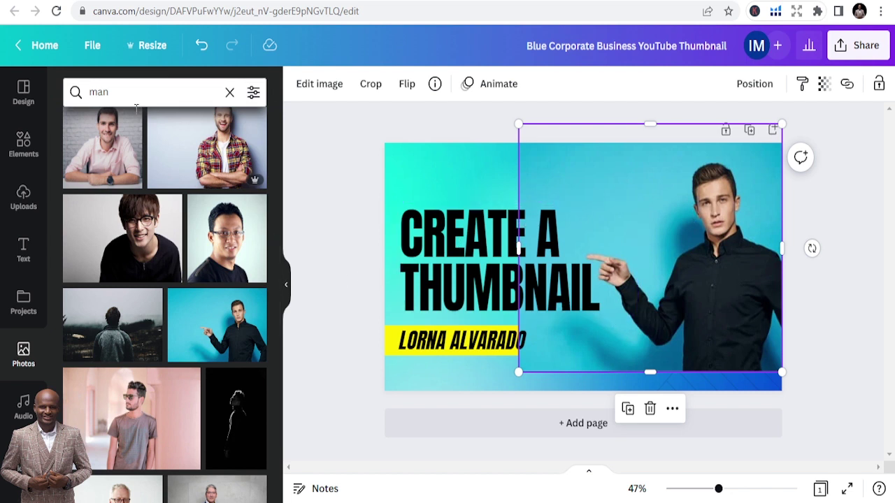
# - Remove the background from the photo of the man in the black shirt and move the cutout slightly down
pyautogui.click(320, 93)
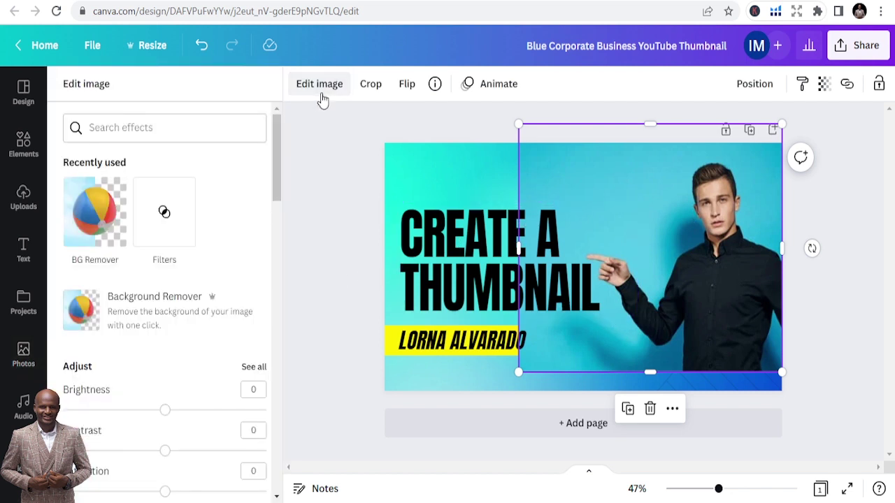
pyautogui.click(112, 211)
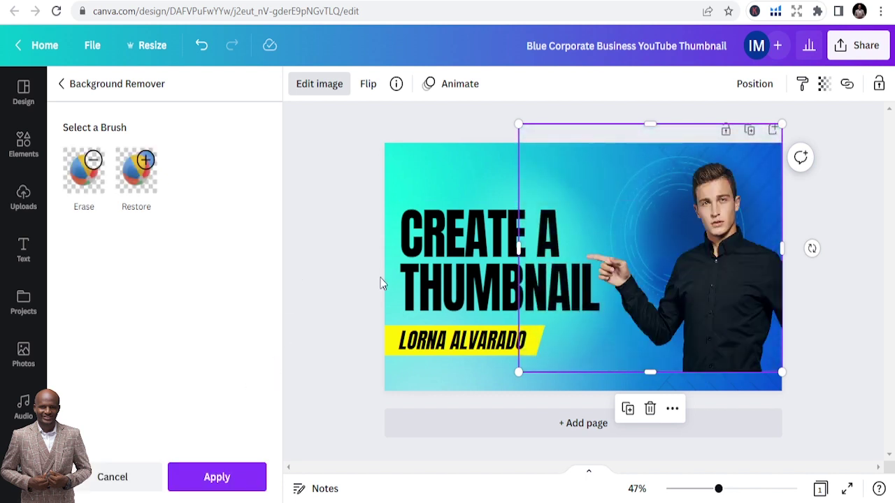
pyautogui.click(592, 290)
pyautogui.click(340, 283)
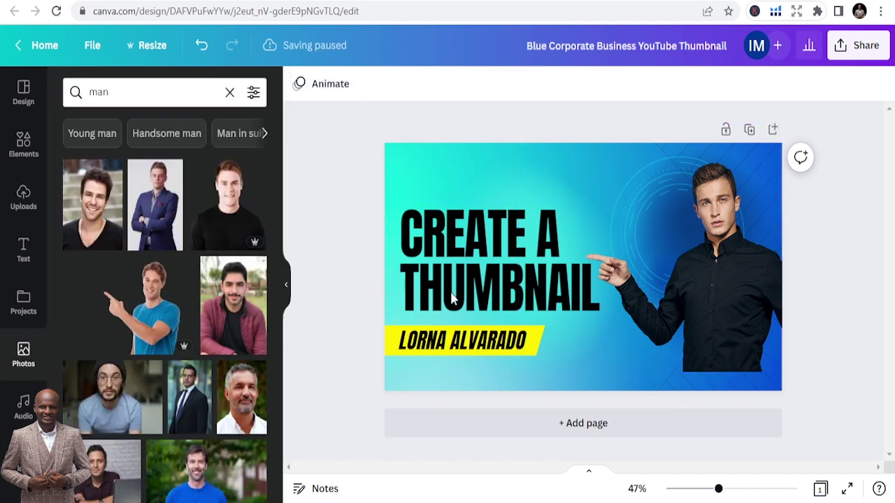
pyautogui.click(733, 339)
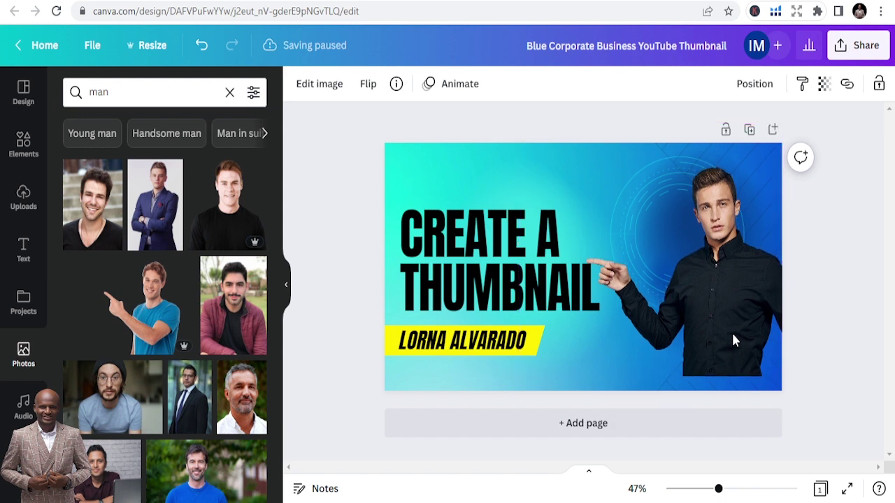
pyautogui.click(733, 340)
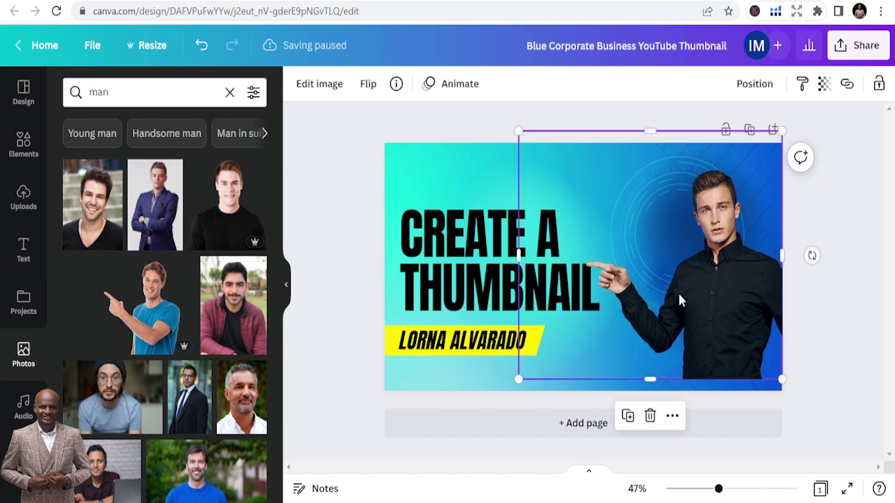
# - Shrink the CREATE A THUMBNAIL headline to font size 108 and move it up, clear of the man's pointing finger
pyautogui.click(478, 252)
pyautogui.click(394, 199)
pyautogui.click(404, 206)
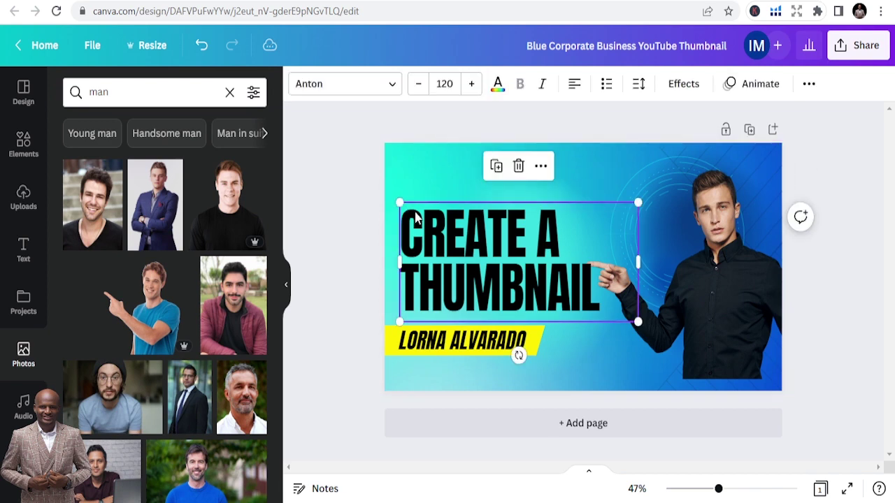
pyautogui.moveTo(396, 198); pyautogui.dragTo(423, 215)
pyautogui.moveTo(506, 272); pyautogui.dragTo(483, 253)
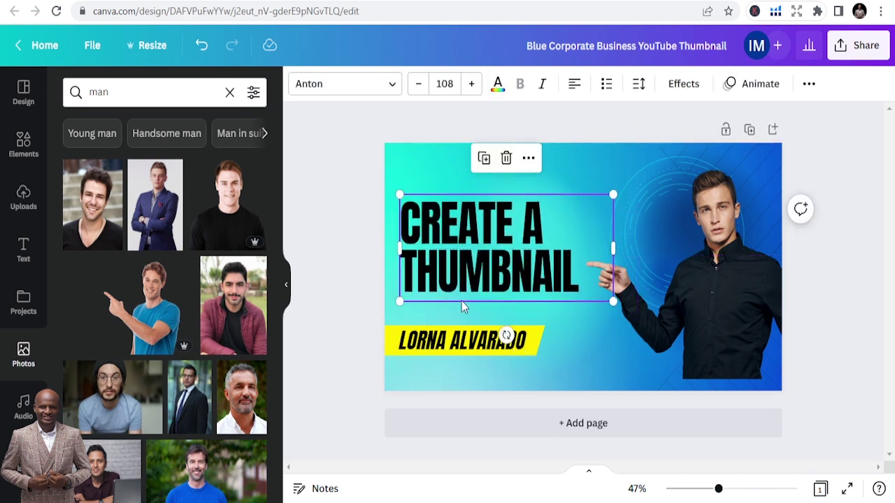
# - Replace the name on the yellow banner under the headline with YOUTUBE
pyautogui.click(456, 338)
pyautogui.click(456, 337)
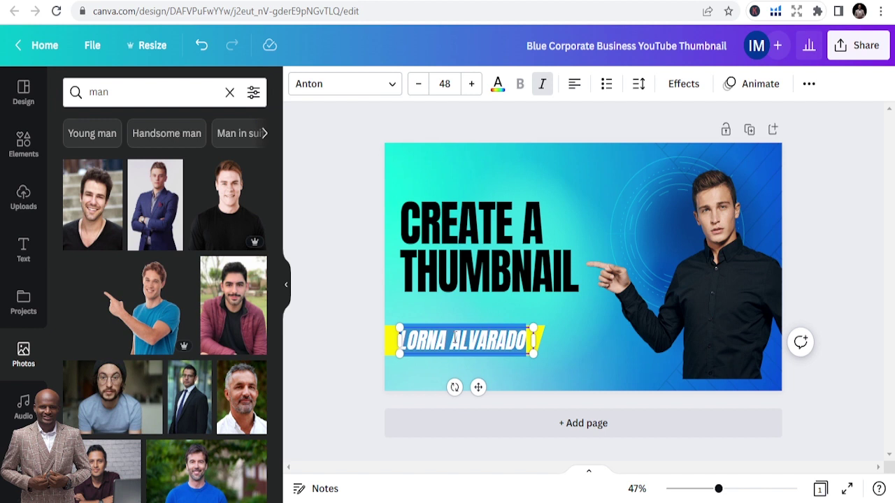
pyautogui.write('YOUTUBE')
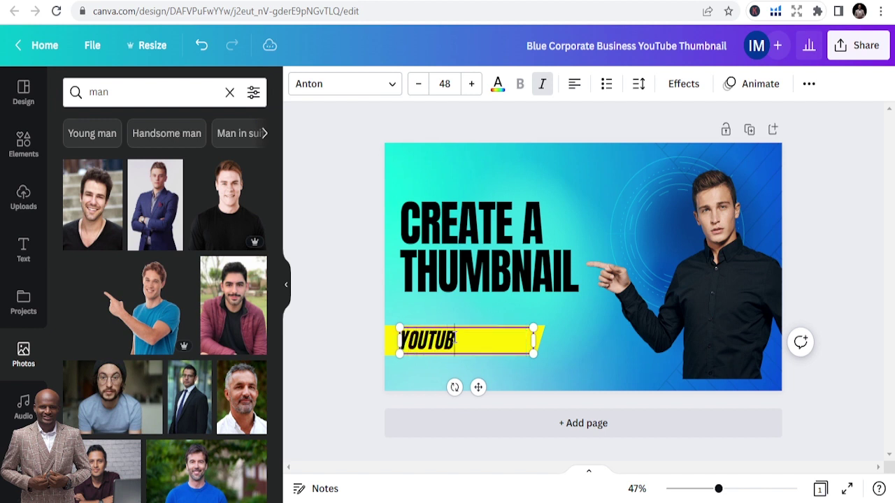
pyautogui.click(342, 335)
pyautogui.click(448, 347)
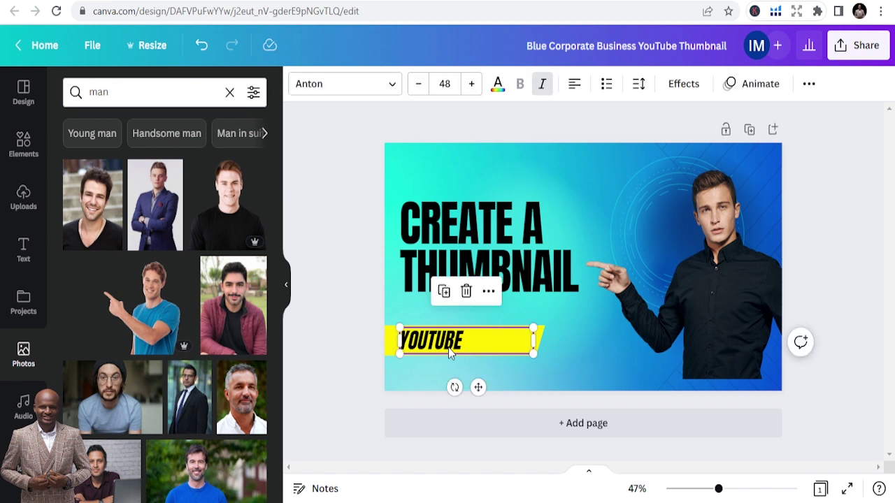
pyautogui.click(451, 346)
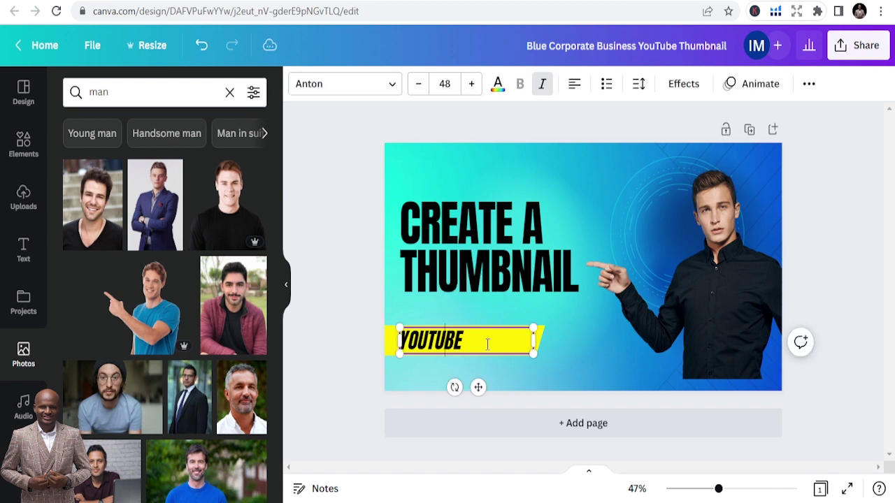
pyautogui.click(624, 389)
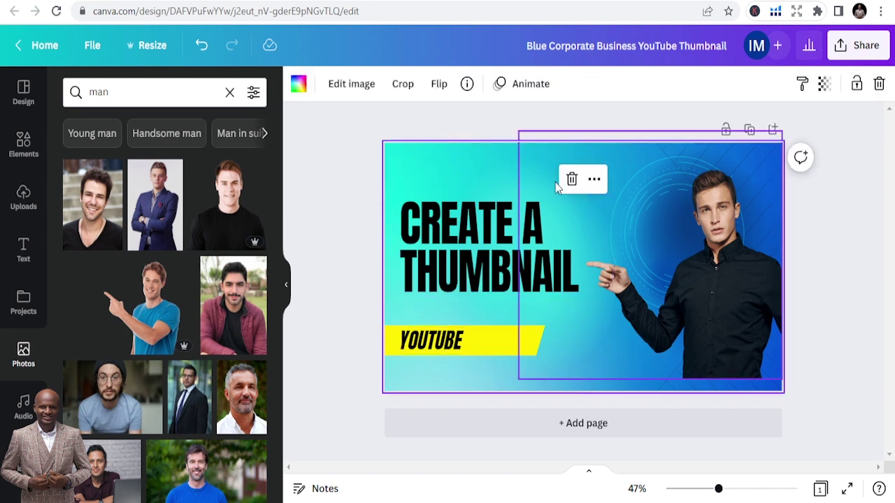
pyautogui.click(336, 158)
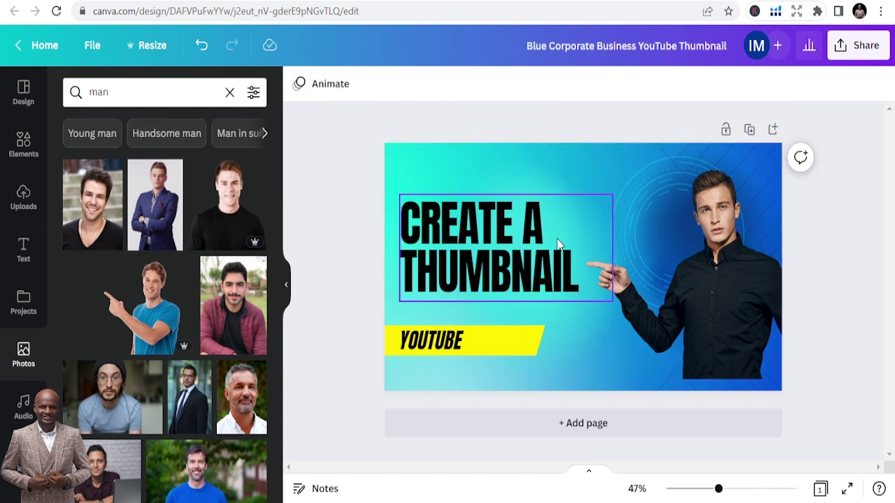
# - Search the elements library for "youtube" and add the red play-button logo graphic to the thumbnail
pyautogui.click(229, 94)
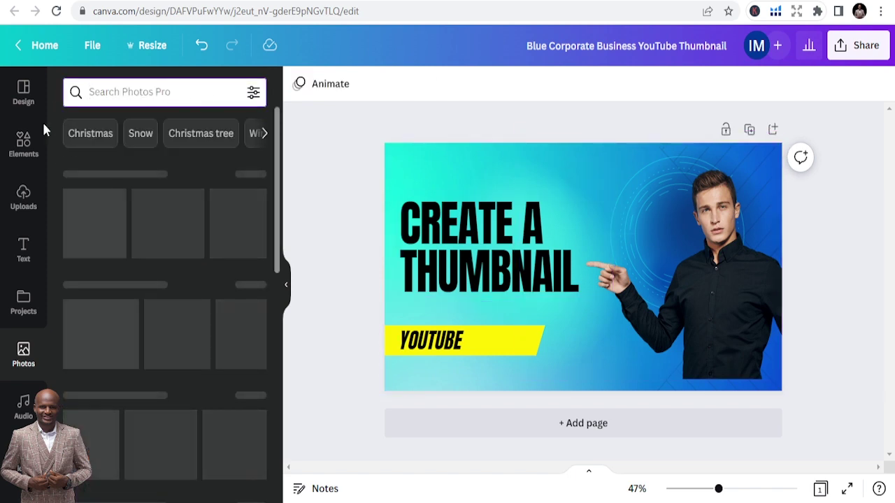
pyautogui.click(32, 152)
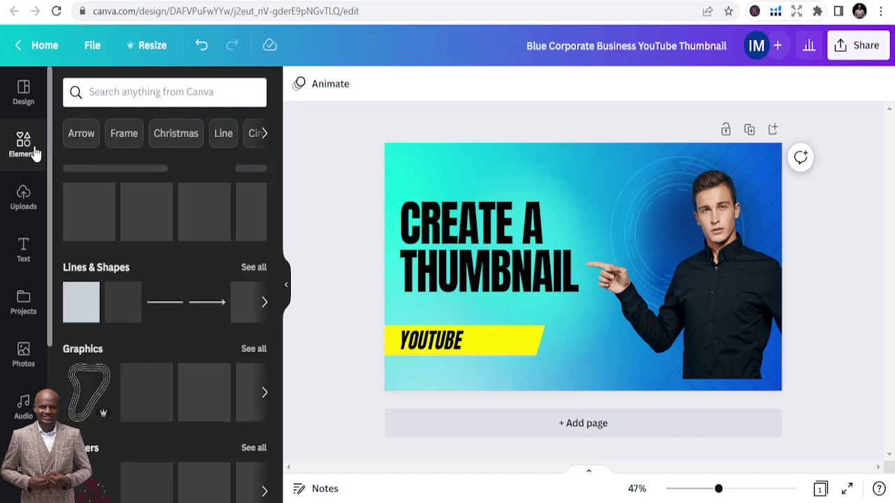
pyautogui.click(129, 92)
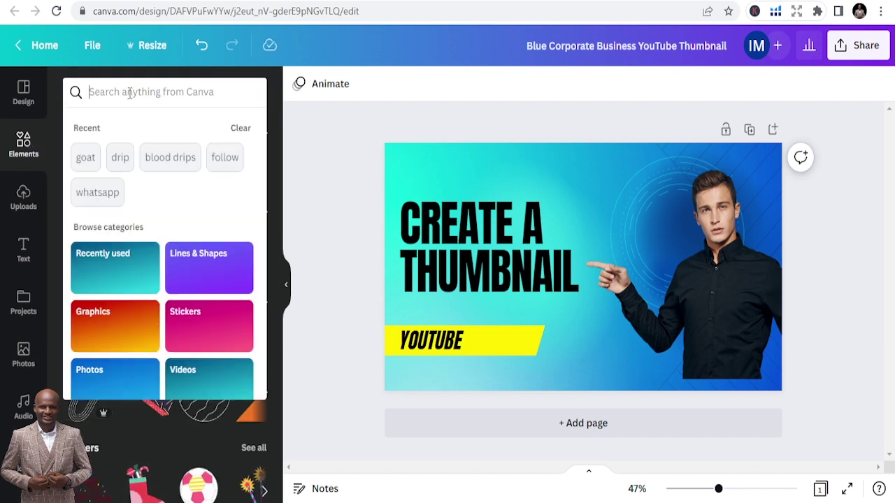
pyautogui.write('youtube')
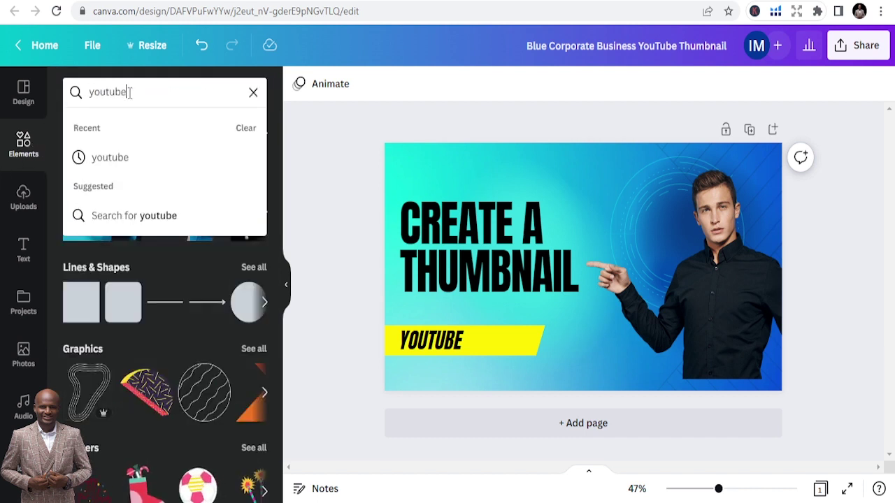
pyautogui.press('Return')
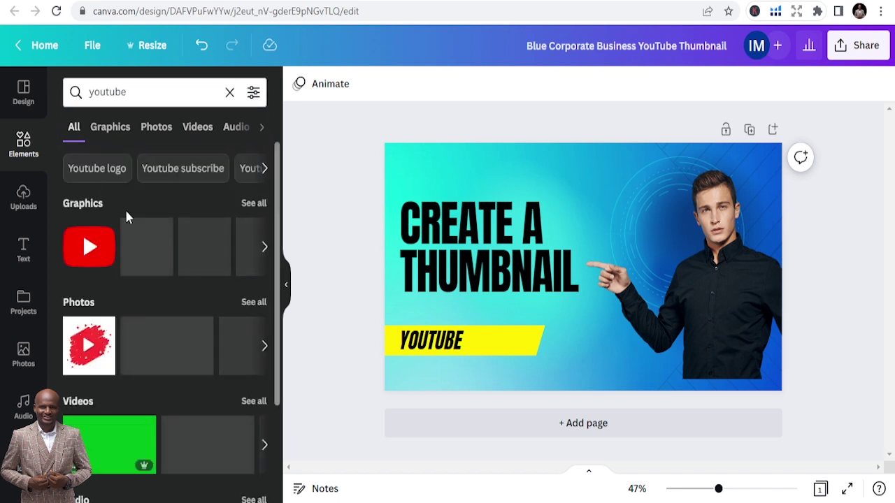
pyautogui.click(87, 251)
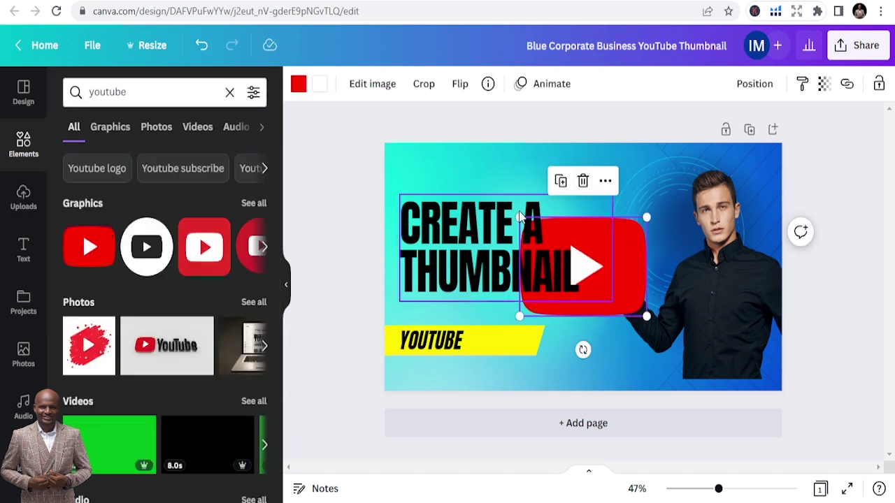
# - Shrink the red play-button logo and place it beside the end of the yellow banner
pyautogui.moveTo(517, 215); pyautogui.dragTo(569, 256)
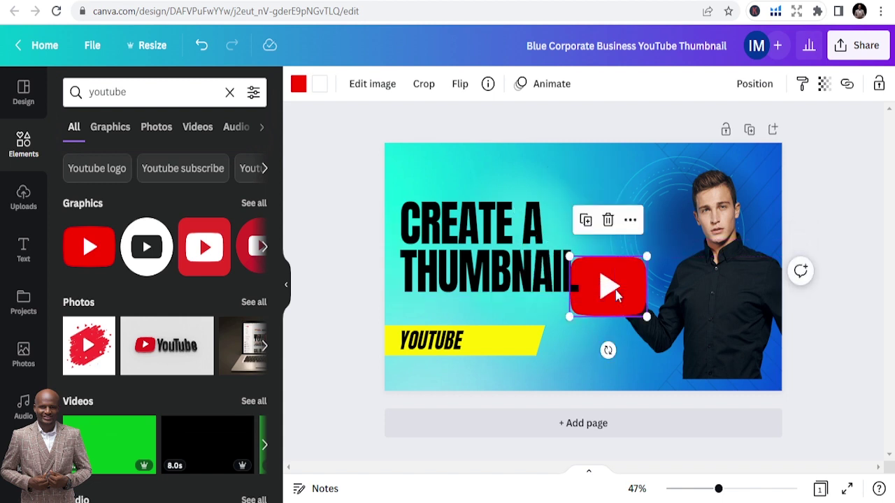
pyautogui.moveTo(613, 295); pyautogui.dragTo(613, 347)
pyautogui.moveTo(545, 316); pyautogui.dragTo(582, 339)
pyautogui.click(434, 344)
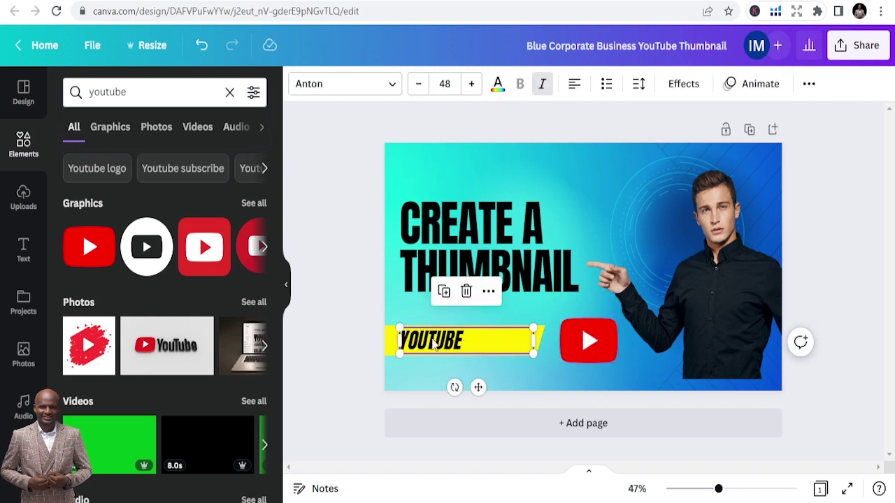
pyautogui.click(376, 304)
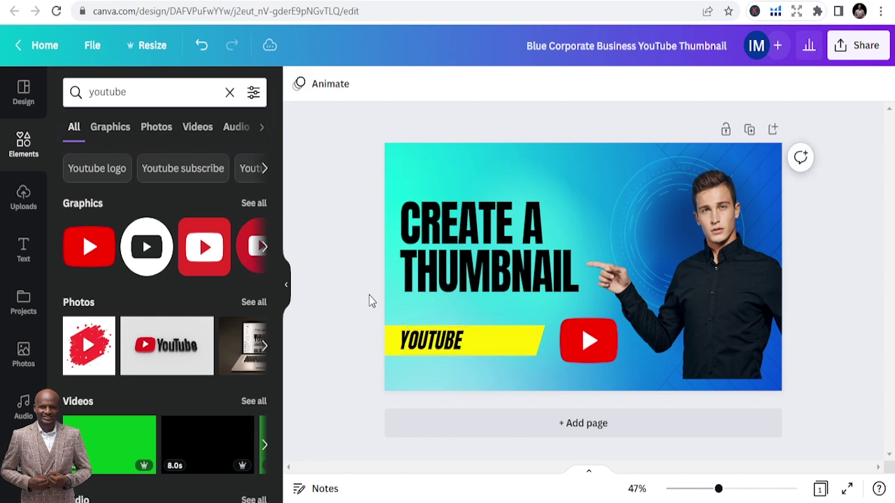
# - Delete the YOUTUBE text and its yellow banner, and move the play-button logo into their place under the headline
pyautogui.click(445, 351)
pyautogui.press('Delete')
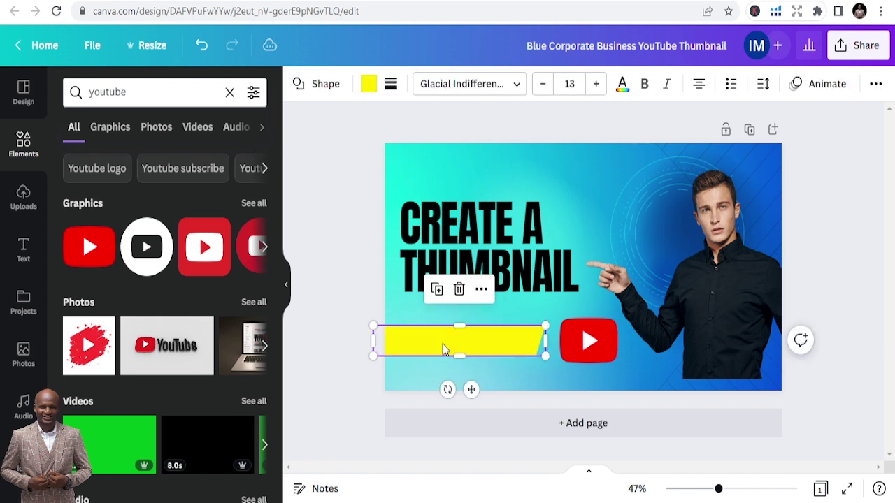
pyautogui.press('Delete')
pyautogui.moveTo(496, 328); pyautogui.dragTo(506, 342)
# - Enlarge the CREATE A THUMBNAIL headline to font size 120 and shift it slightly towards the thumbnail's left edge
pyautogui.click(498, 220)
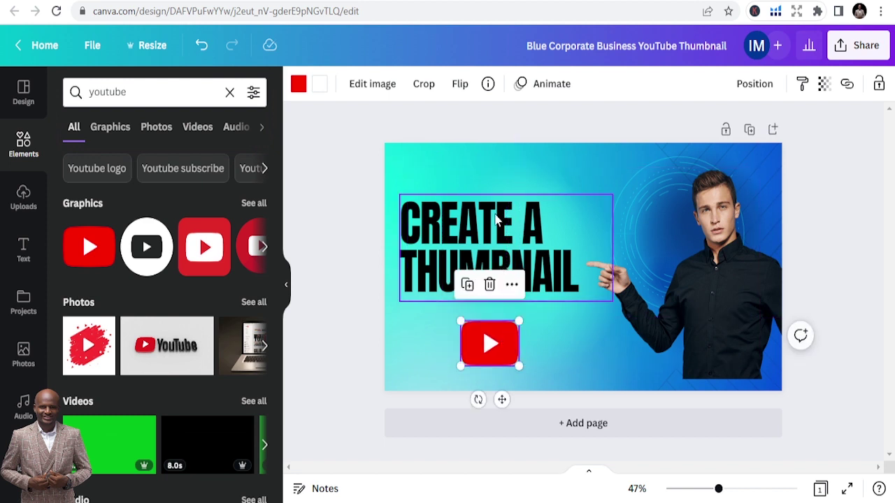
pyautogui.moveTo(613, 194); pyautogui.dragTo(638, 182)
pyautogui.moveTo(533, 231)
pyautogui.mouseDown()
pyautogui.moveTo(526, 242)
pyautogui.moveTo(532, 226)
pyautogui.moveTo(529, 235)
pyautogui.mouseUp()
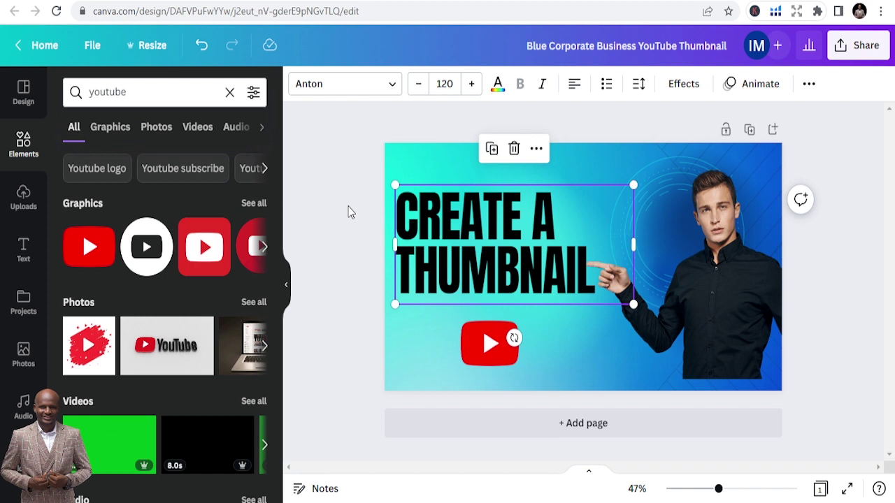
pyautogui.click(362, 221)
# - Nudge the man's cutout slightly right and the play-button logo slightly up and left to balance the layout
pyautogui.click(648, 266)
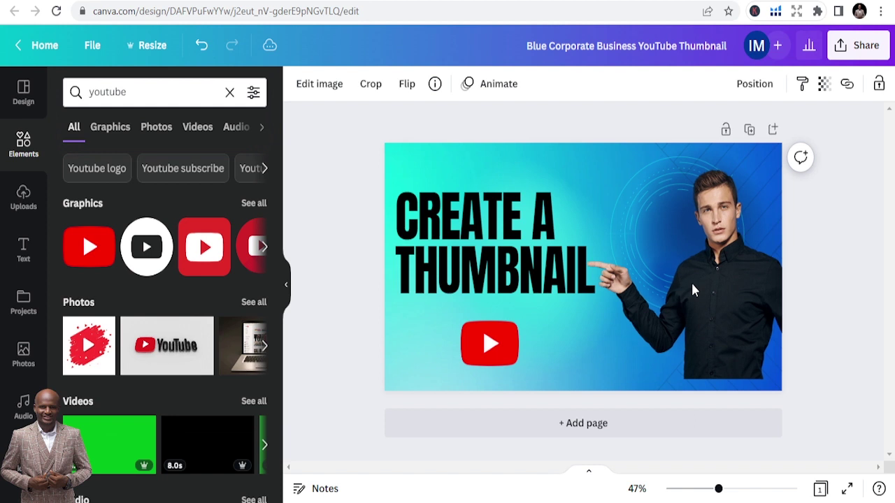
pyautogui.click(434, 233)
pyautogui.click(468, 359)
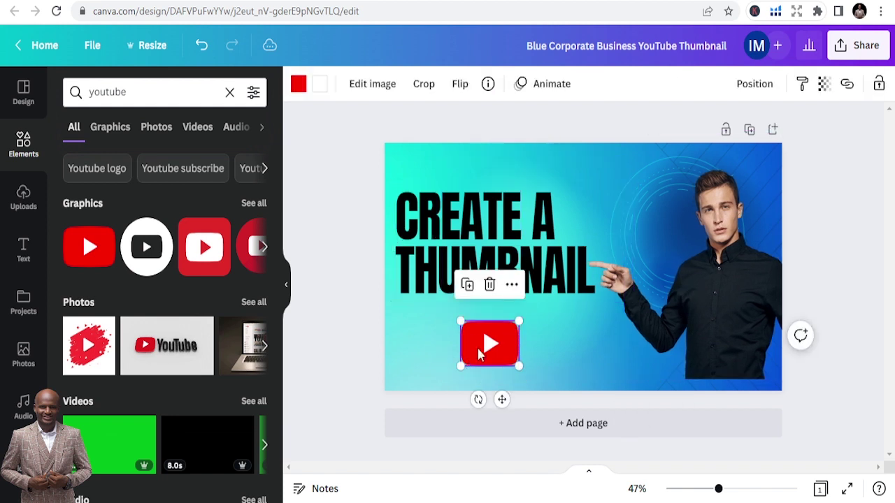
pyautogui.moveTo(489, 342); pyautogui.dragTo(486, 336)
pyautogui.click(357, 276)
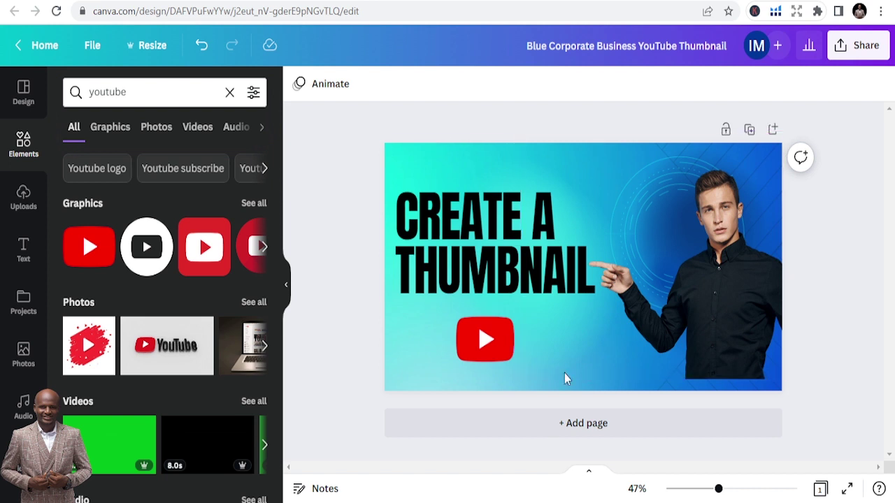
pyautogui.click(502, 254)
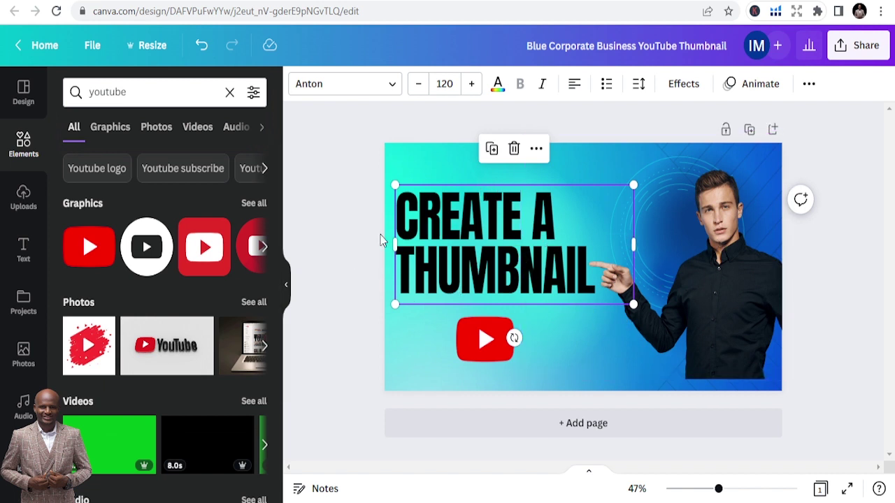
pyautogui.click(352, 315)
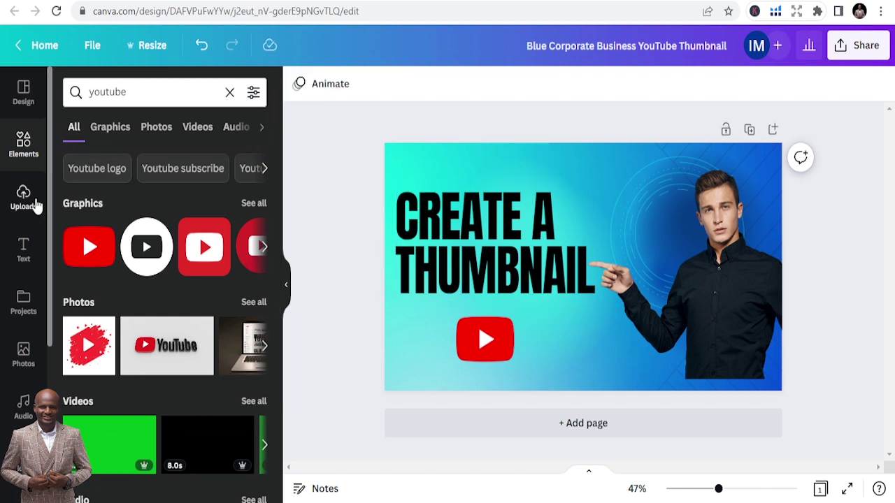
# - Add the uploaded photo of the man in the checked suit, enlarge it slightly and place it beside the headline
pyautogui.click(24, 199)
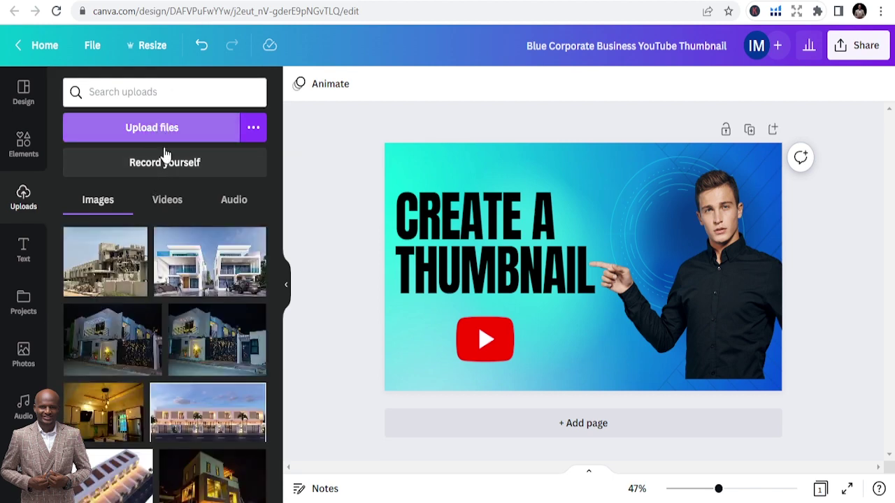
pyautogui.scroll(-5, 196, 255)
pyautogui.scroll(-6, 195, 255)
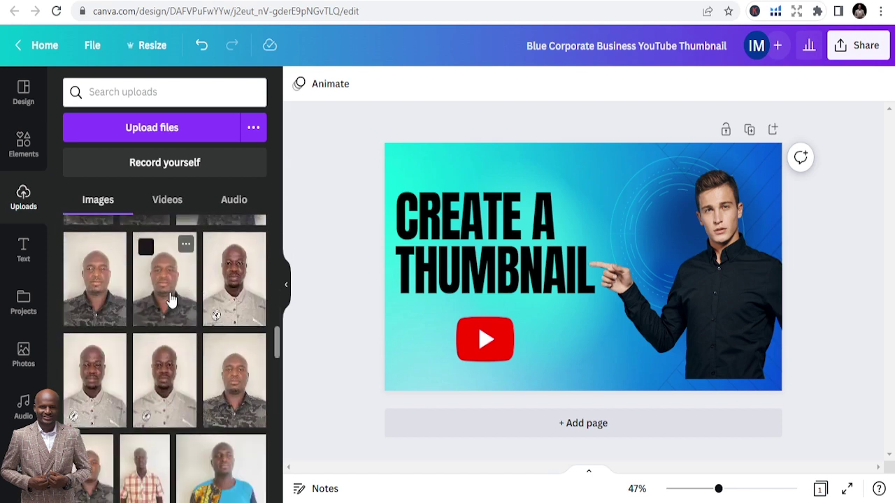
pyautogui.scroll(-6, 172, 299)
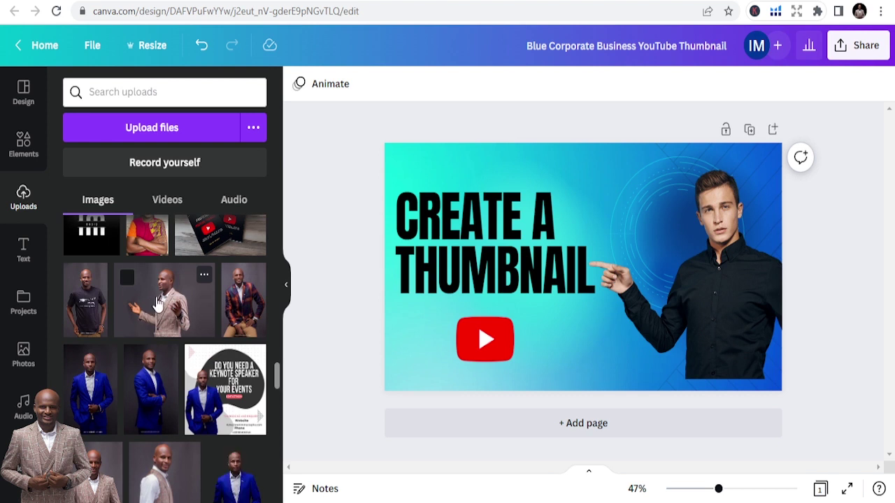
pyautogui.scroll(-4, 187, 325)
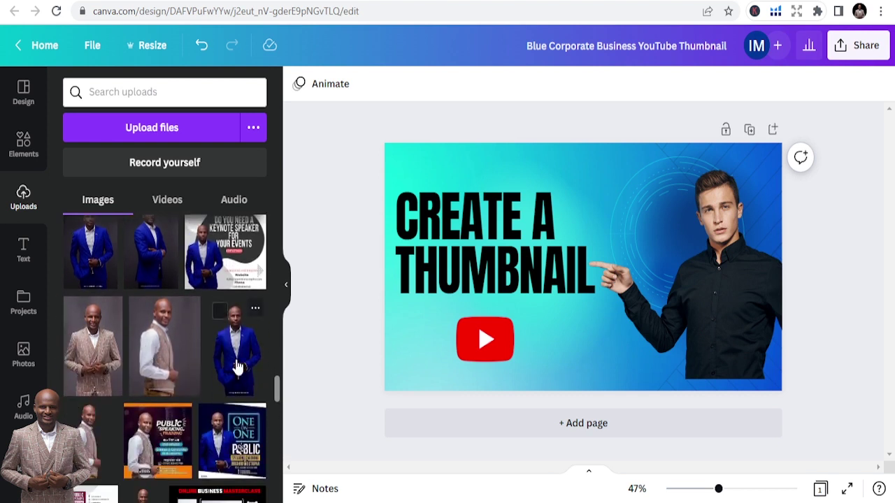
pyautogui.click(112, 369)
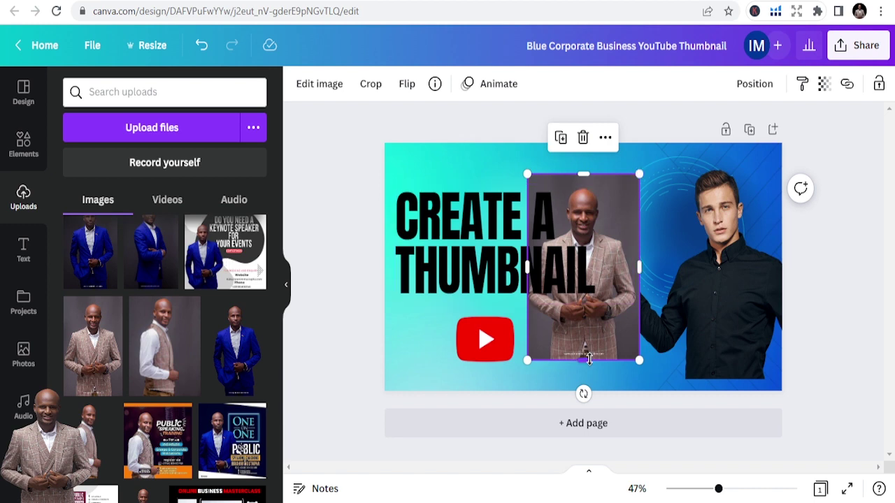
pyautogui.moveTo(598, 340); pyautogui.dragTo(669, 328)
pyautogui.moveTo(599, 169); pyautogui.dragTo(589, 159)
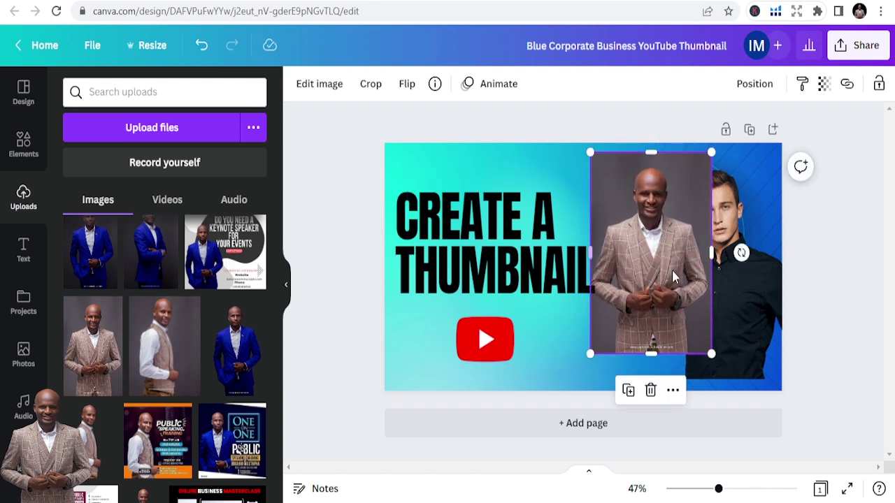
# - Remove the suited man's photo background and move the black-shirted man's cutout to the thumbnail's lower-left corner
pyautogui.click(325, 91)
pyautogui.click(111, 182)
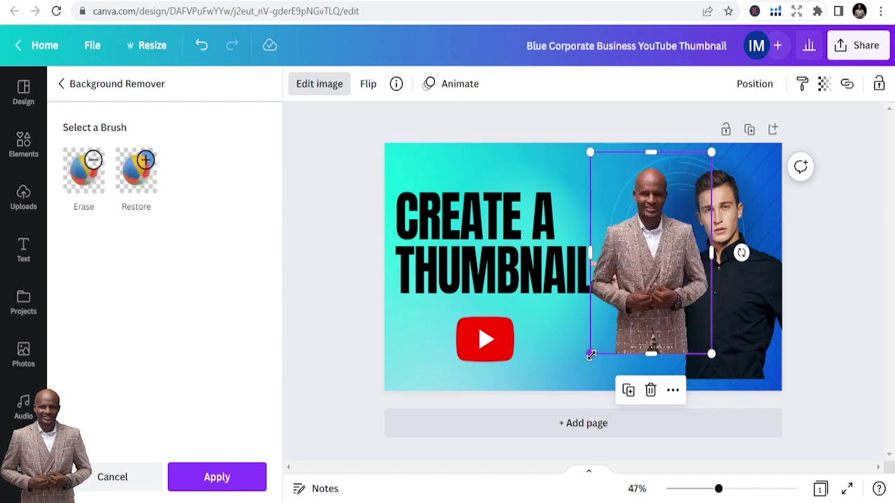
pyautogui.click(736, 291)
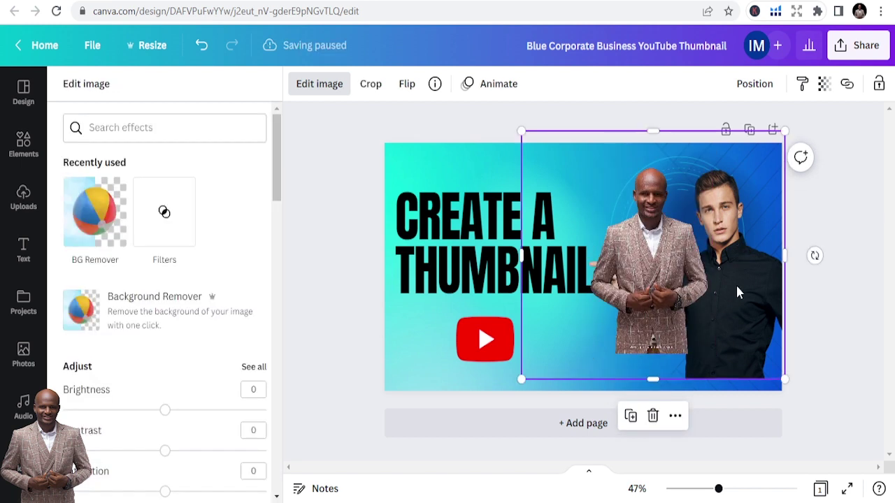
pyautogui.moveTo(737, 292); pyautogui.dragTo(391, 399)
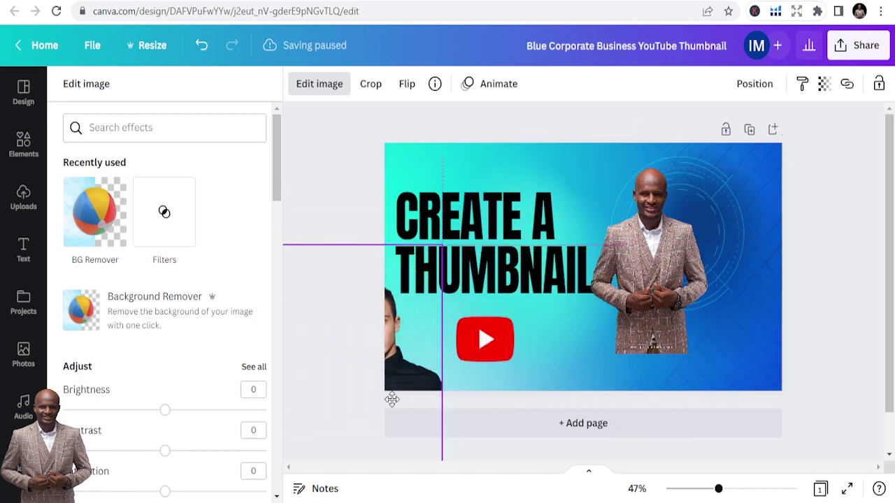
# - Shift the suited man's cutout slightly right and down over the circle graphic and enlarge it slightly
pyautogui.click(663, 285)
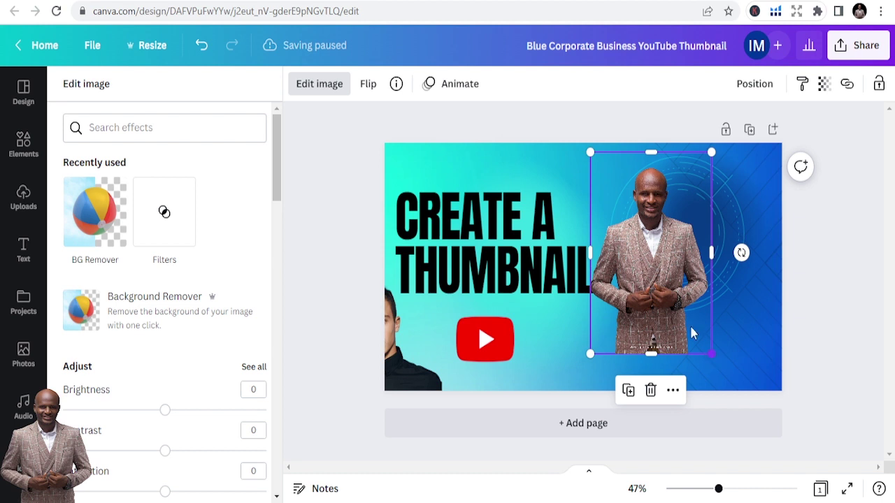
pyautogui.moveTo(658, 269); pyautogui.dragTo(681, 277)
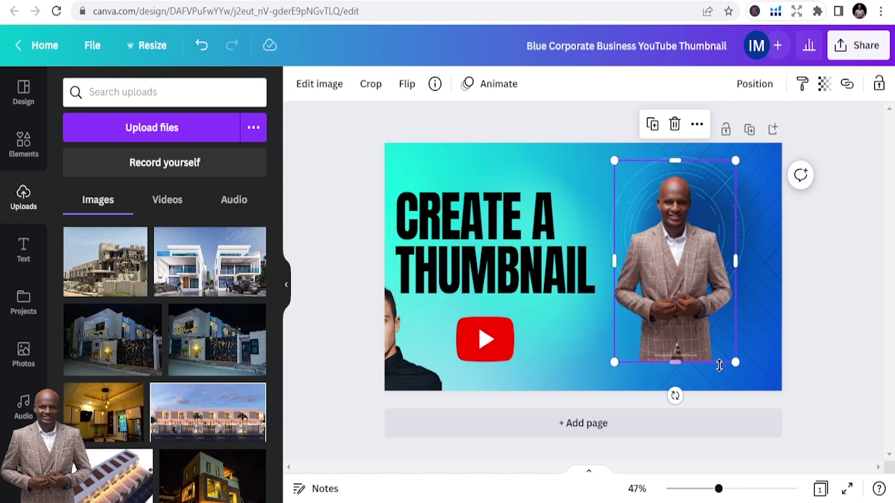
pyautogui.moveTo(732, 363); pyautogui.dragTo(744, 377)
pyautogui.click(545, 161)
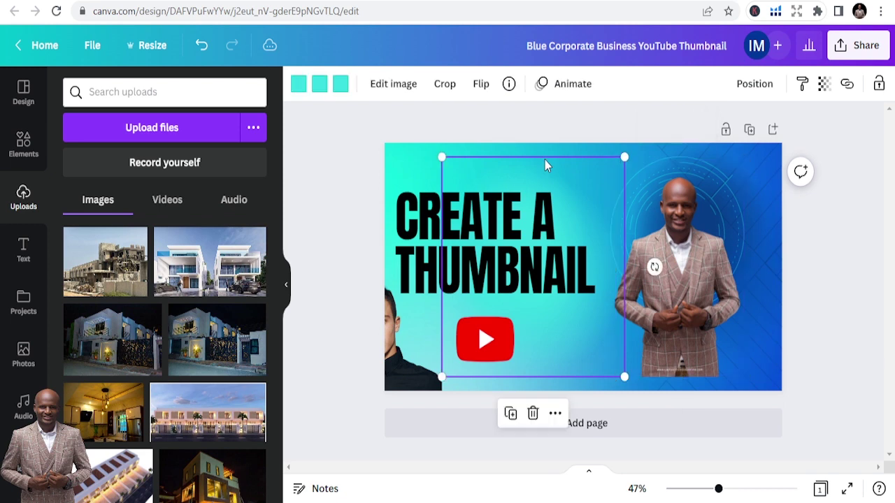
# - Delete the suited man's cutout and bring the black-shirted man's cutout back beside the headline at a slightly smaller size
pyautogui.click(696, 269)
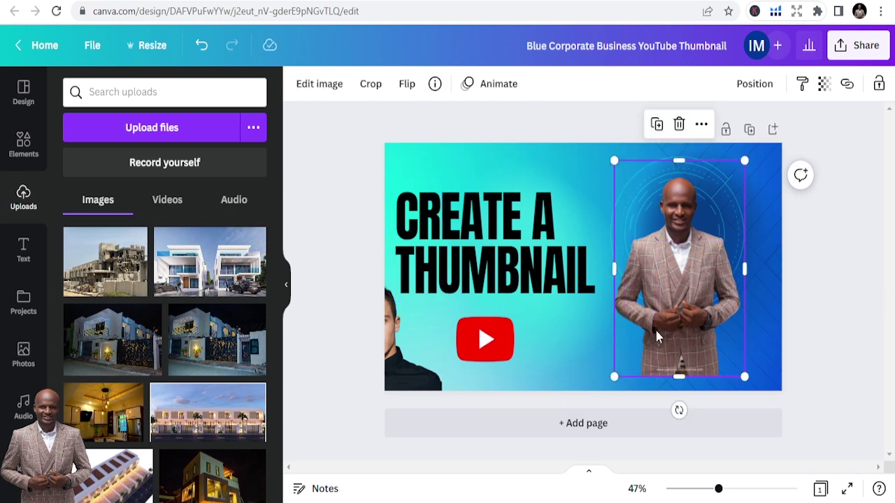
pyautogui.press('Delete')
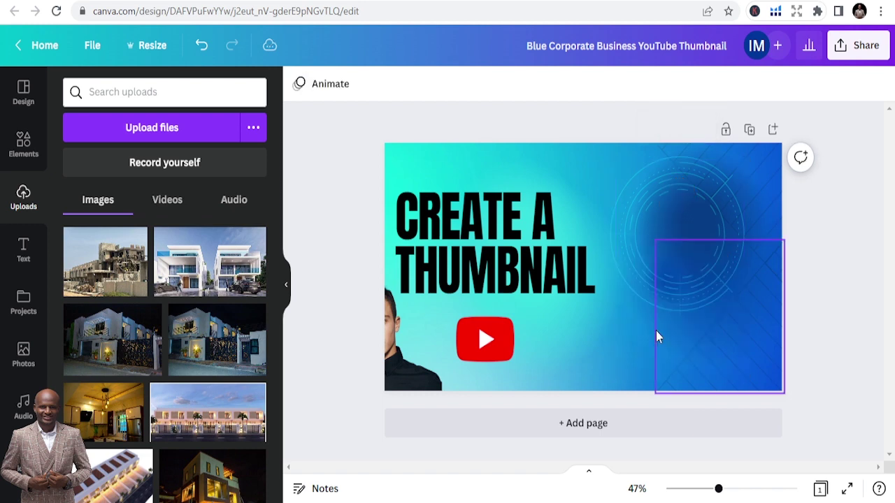
pyautogui.moveTo(411, 359); pyautogui.dragTo(733, 253)
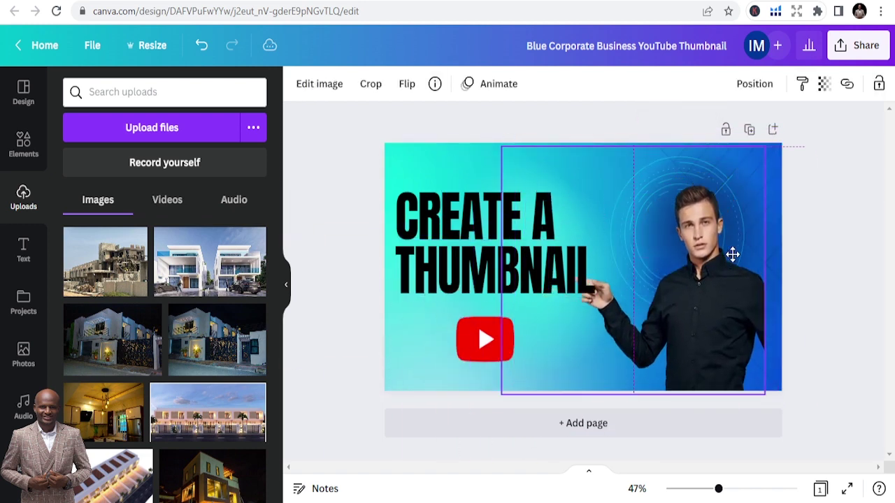
pyautogui.moveTo(497, 148); pyautogui.dragTo(563, 177)
pyautogui.moveTo(695, 311); pyautogui.dragTo(710, 275)
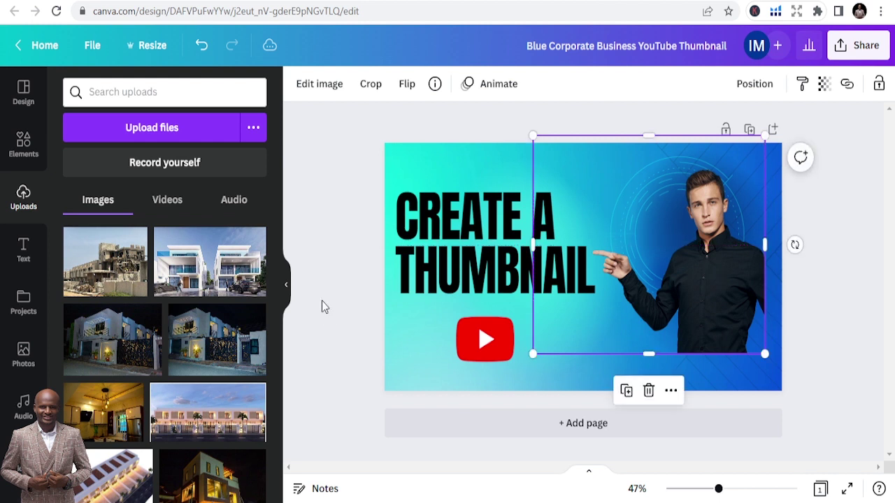
# - Try white and dark brown as the CREATE A THUMBNAIL headline's text color and return it to black
pyautogui.click(473, 273)
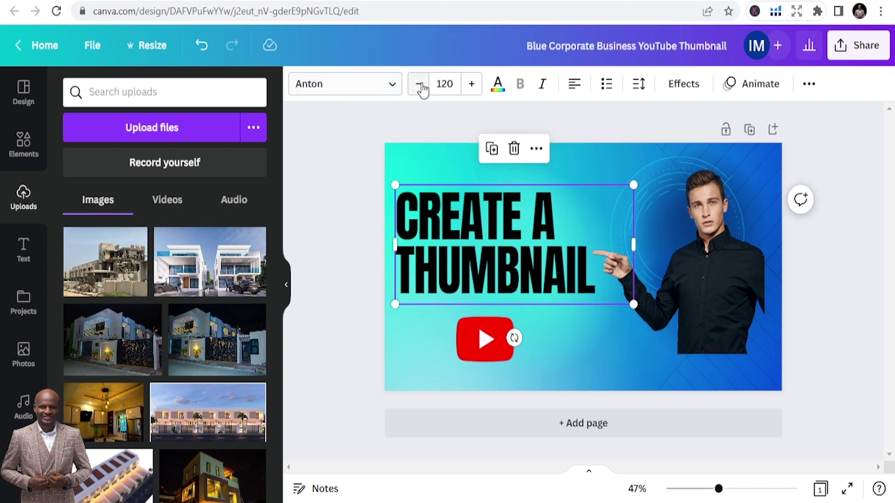
pyautogui.click(498, 83)
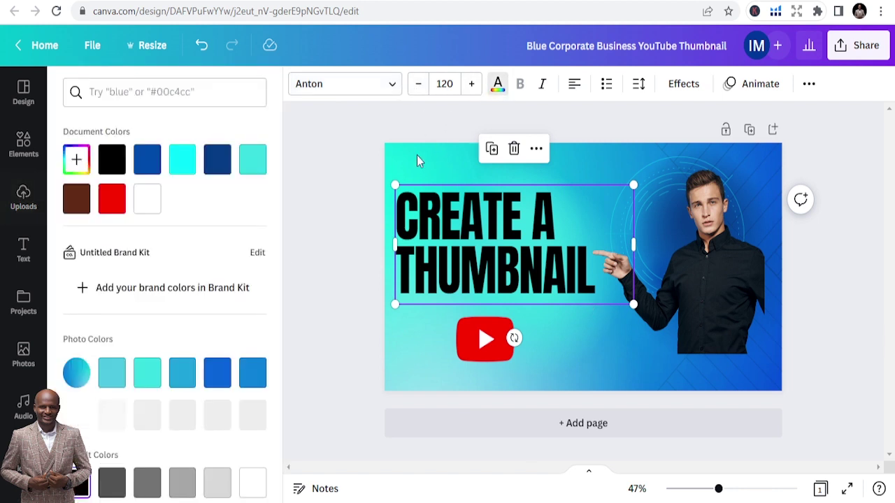
pyautogui.click(149, 200)
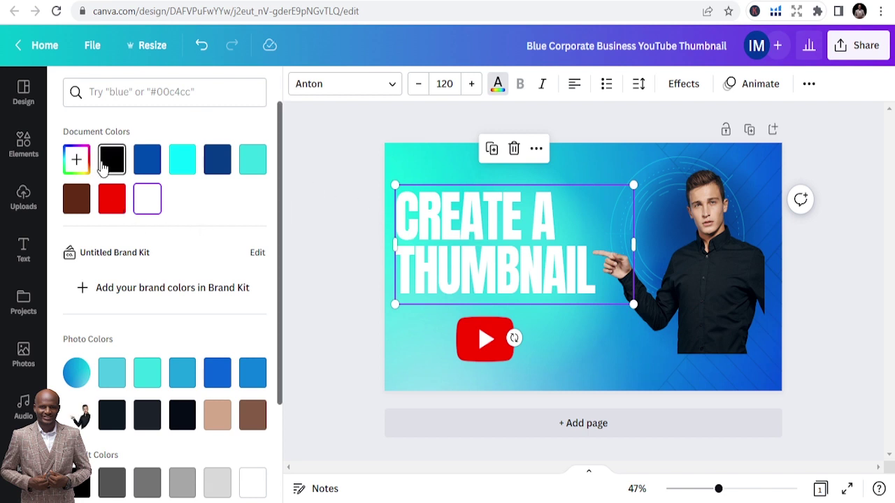
pyautogui.click(77, 203)
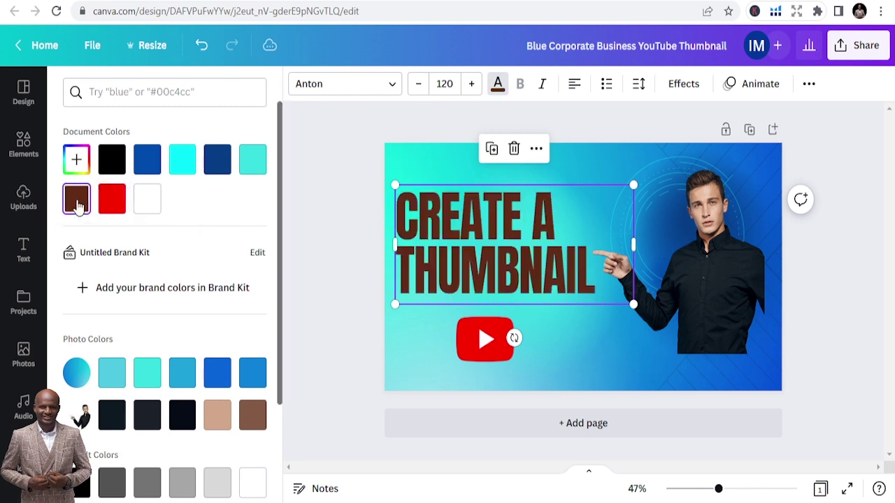
pyautogui.click(111, 160)
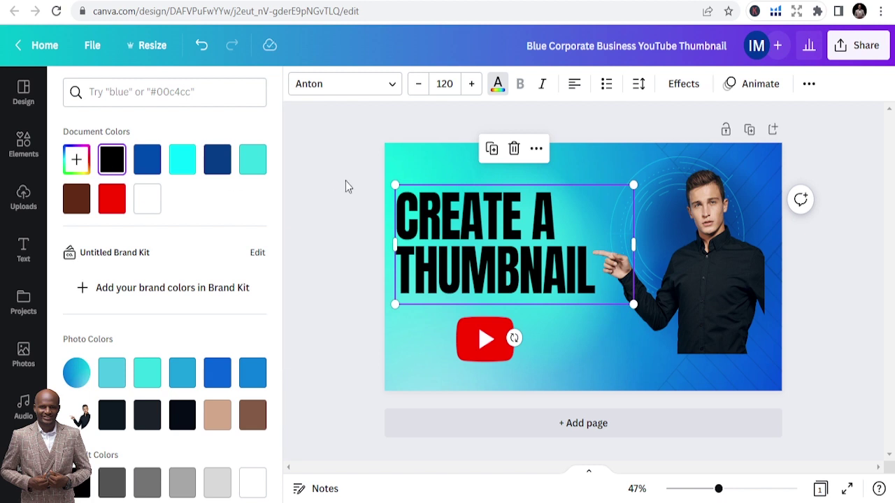
pyautogui.click(347, 186)
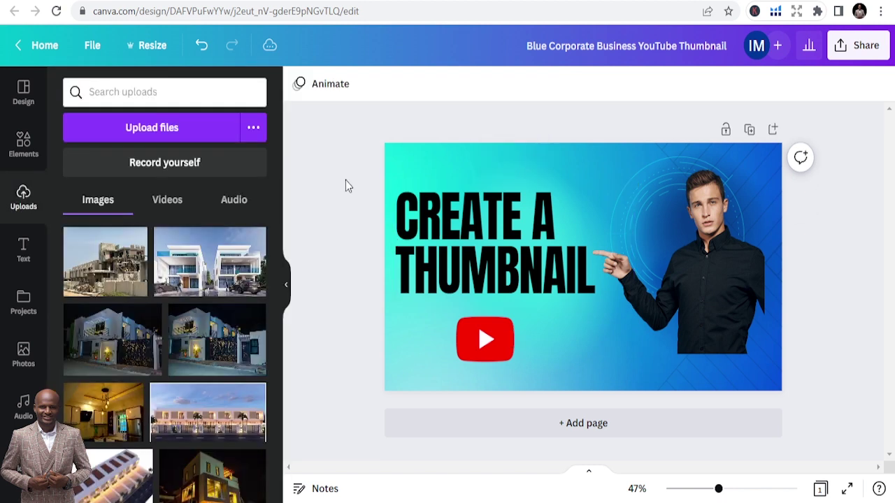
# - Nudge the red play-button logo slightly to the left under the headline
pyautogui.click(476, 348)
pyautogui.moveTo(474, 350); pyautogui.dragTo(468, 342)
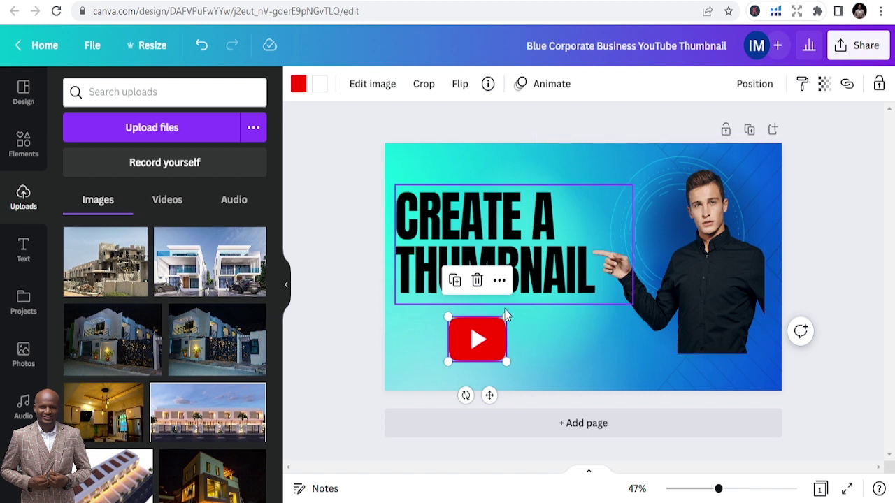
pyautogui.click(357, 342)
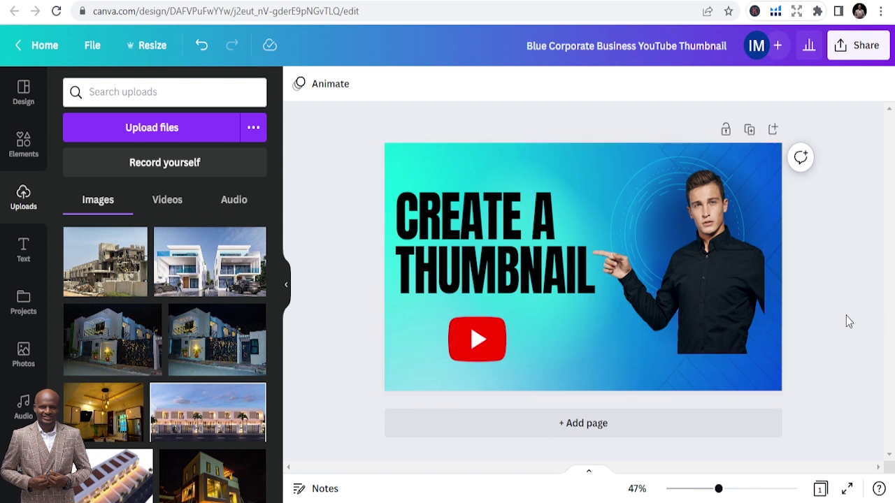
# - Download the thumbnail as a PNG at size 1 (1,280 × 720 px)
pyautogui.click(859, 46)
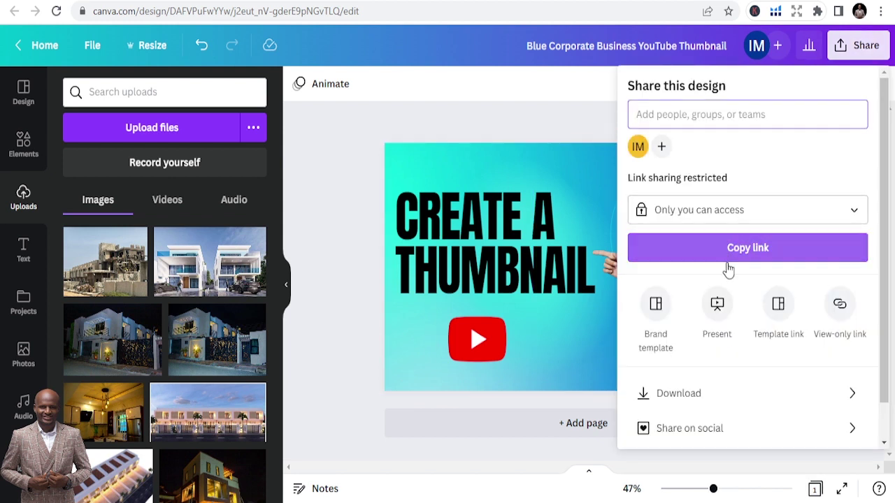
pyautogui.click(695, 395)
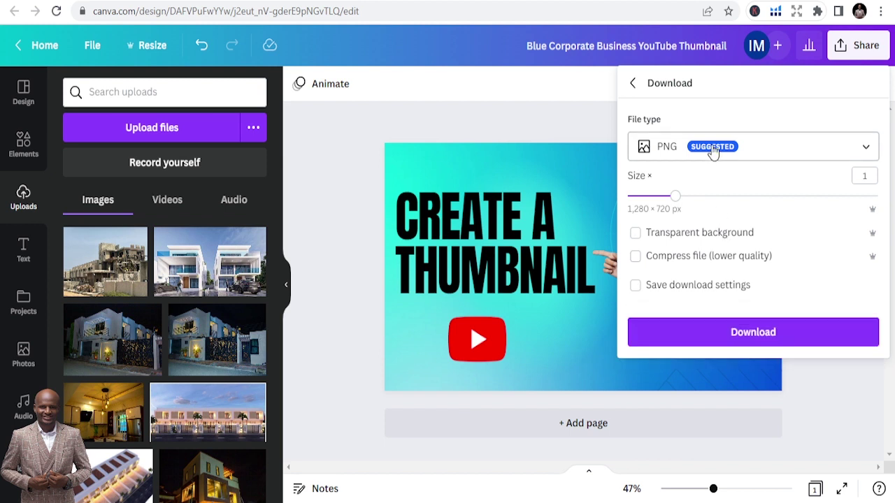
pyautogui.click(670, 151)
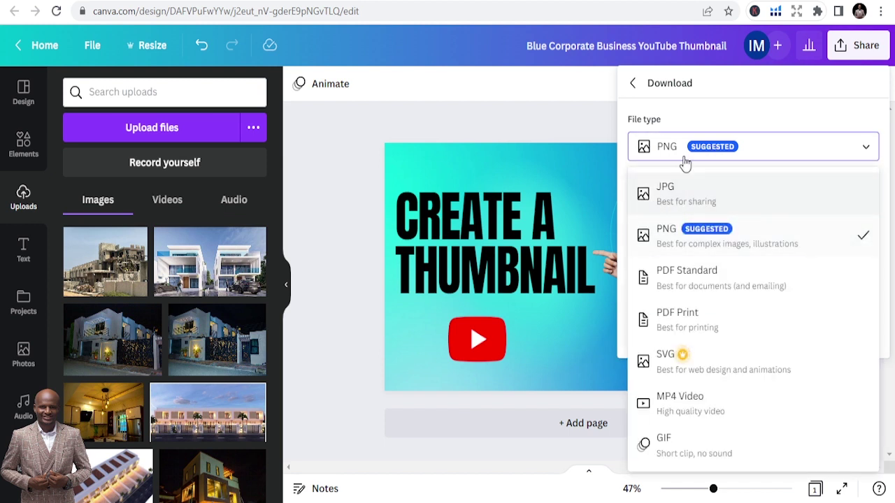
pyautogui.click(688, 156)
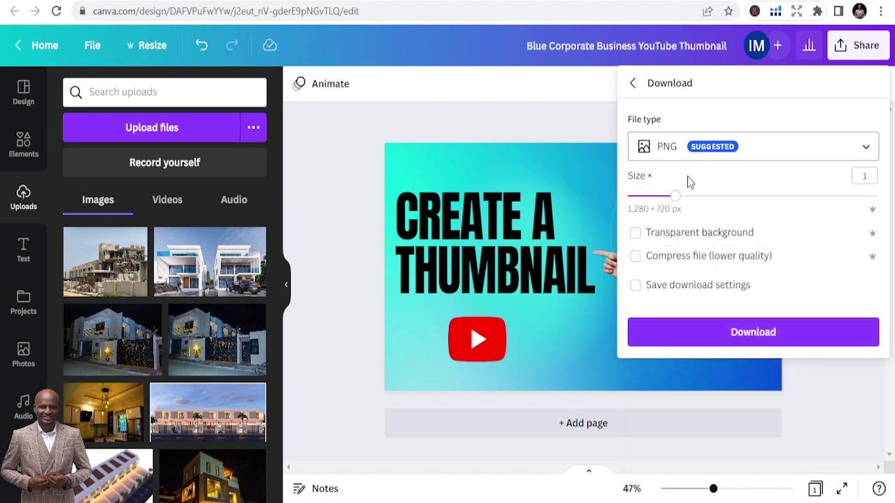
pyautogui.click(663, 334)
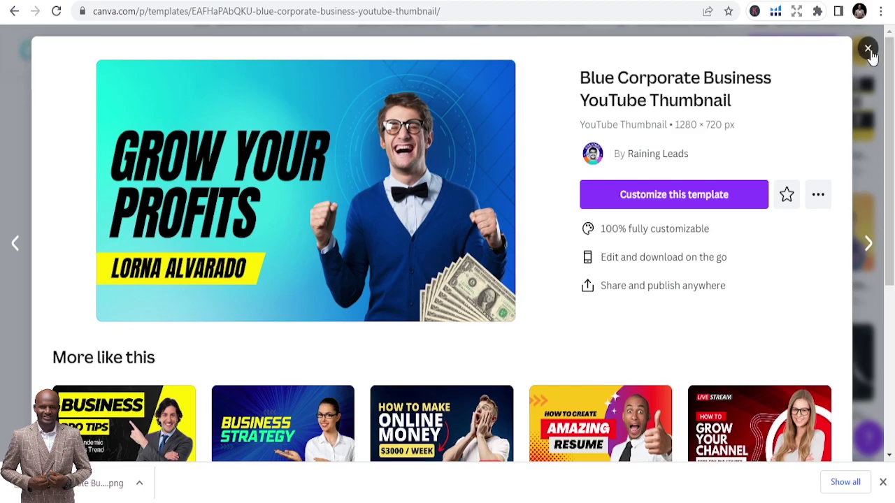
# - Close the Blue Corporate Business template preview and browse the other YouTube thumbnail templates
pyautogui.click(867, 48)
pyautogui.scroll(-6, 391, 335)
pyautogui.scroll(-2, 391, 328)
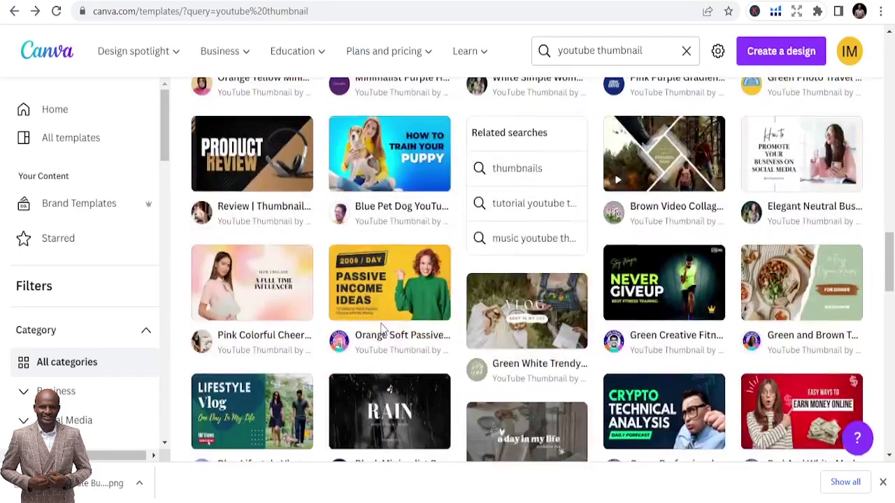
pyautogui.scroll(-5, 382, 327)
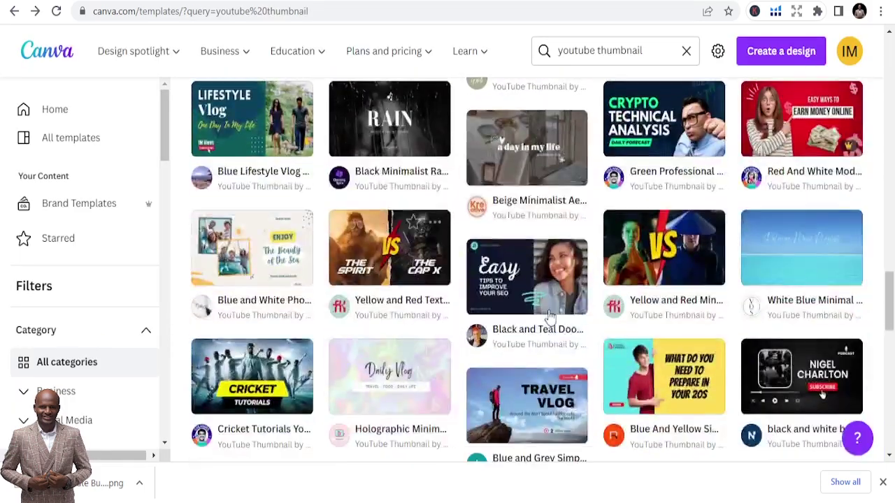
pyautogui.scroll(-2, 557, 308)
pyautogui.scroll(-3, 531, 335)
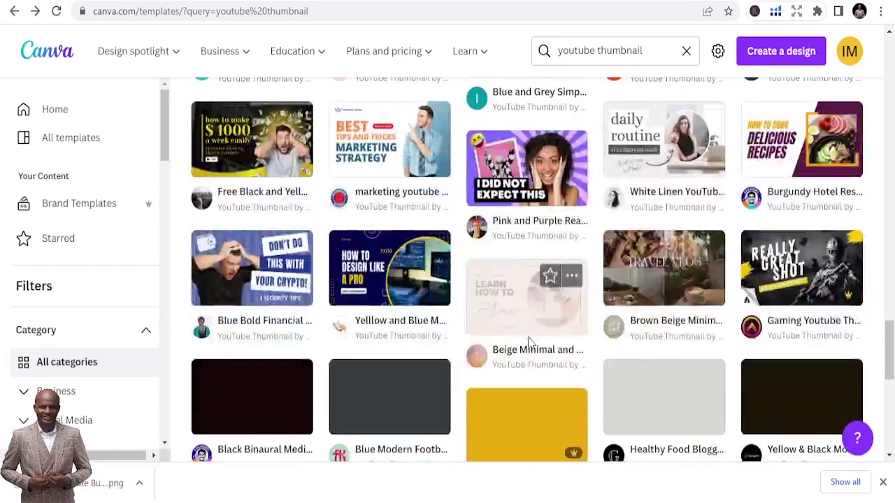
pyautogui.scroll(-2, 546, 342)
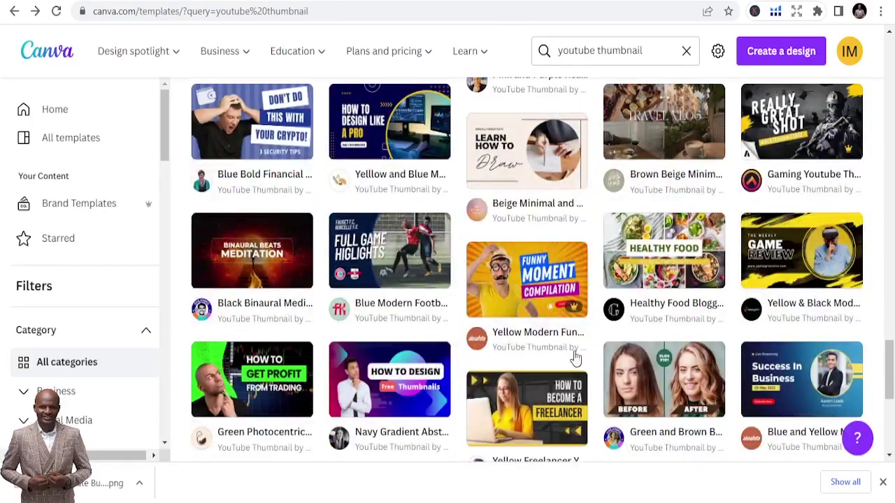
pyautogui.scroll(-1, 363, 355)
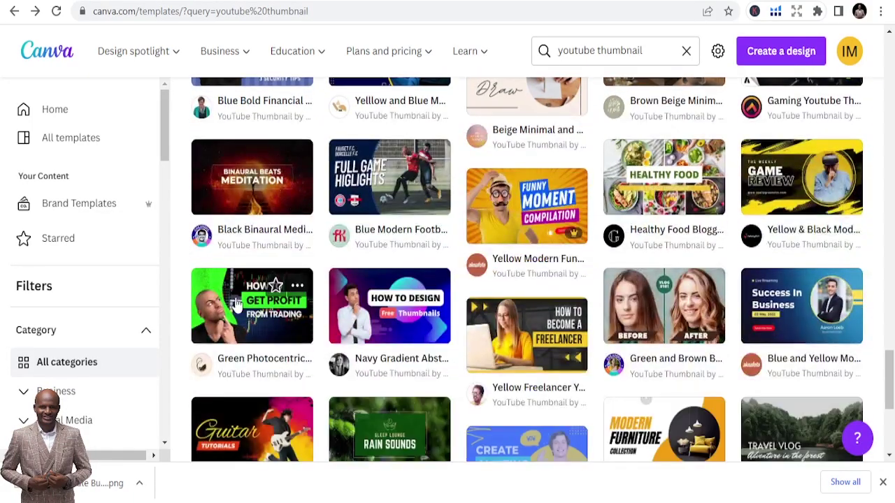